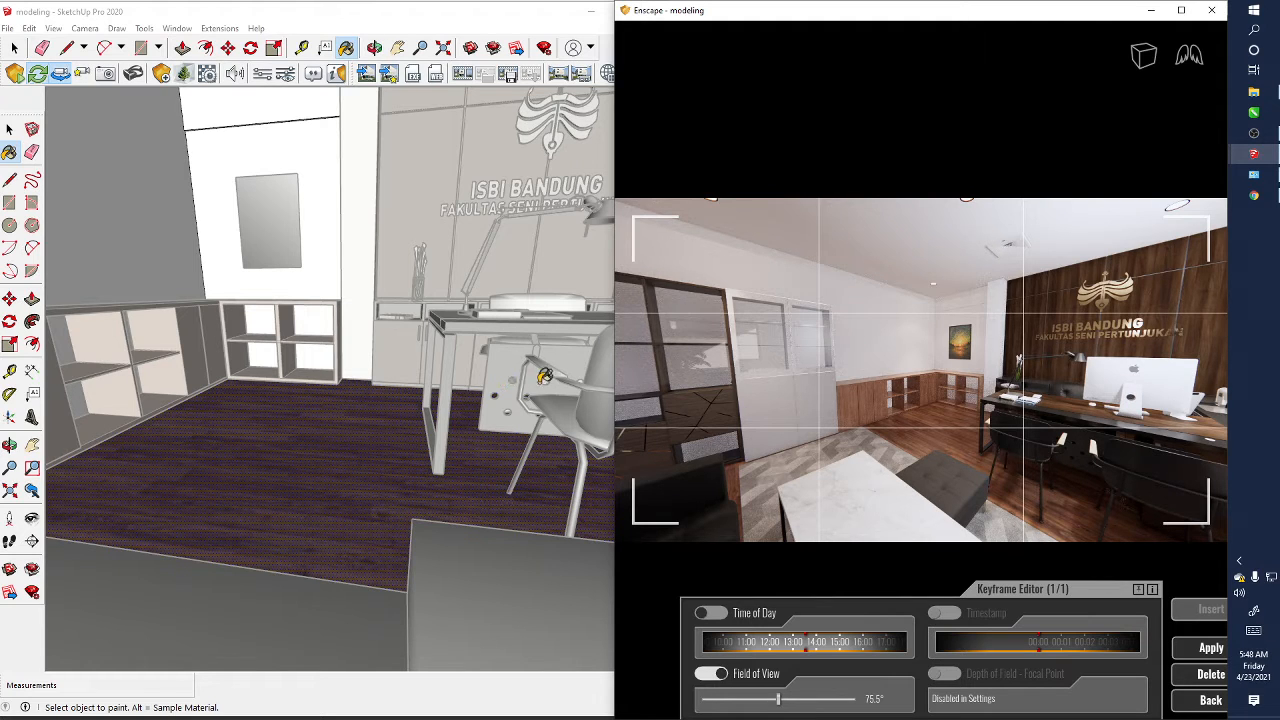
Examine the desk, shelving, painting and logo wall of the office in both the model and the live render.
mouse_move(650, 381)
middle_mouse_down()
mouse_move(672, 394)
mouse_move(656, 380)
middle_mouse_up()
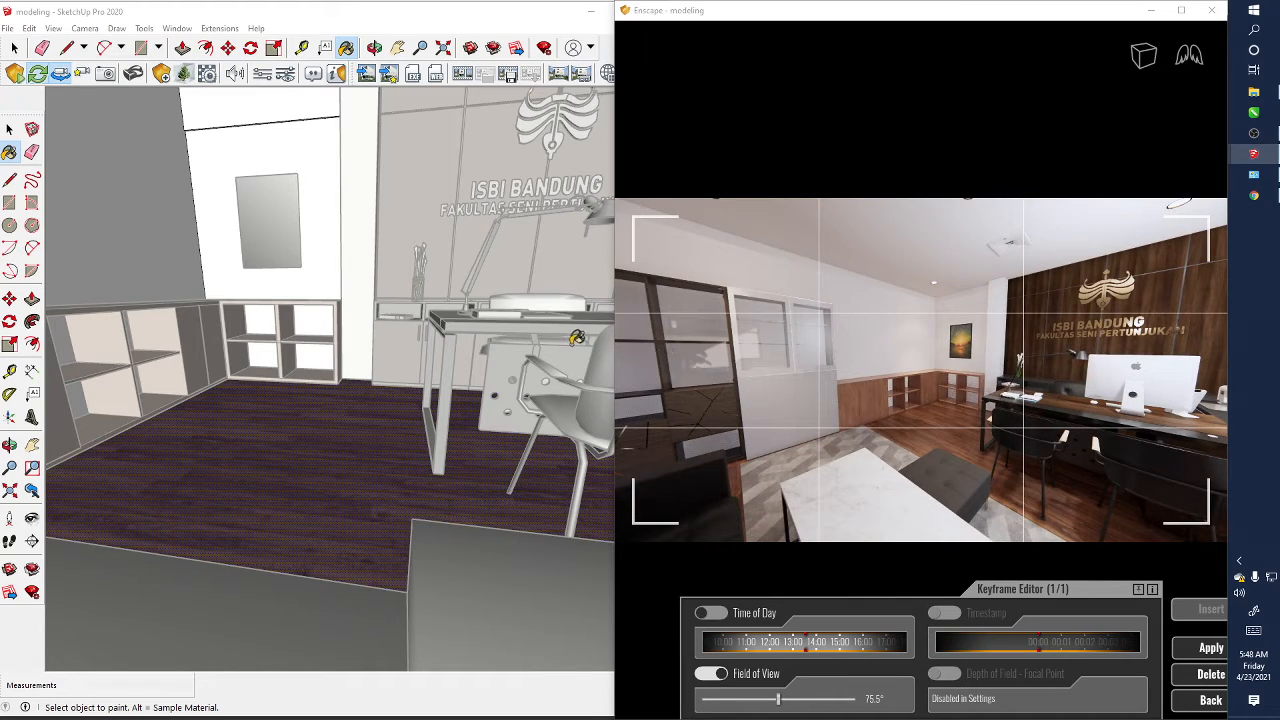
mouse_move(558, 352)
middle_mouse_down()
mouse_move(568, 370)
mouse_move(516, 390)
middle_mouse_up()
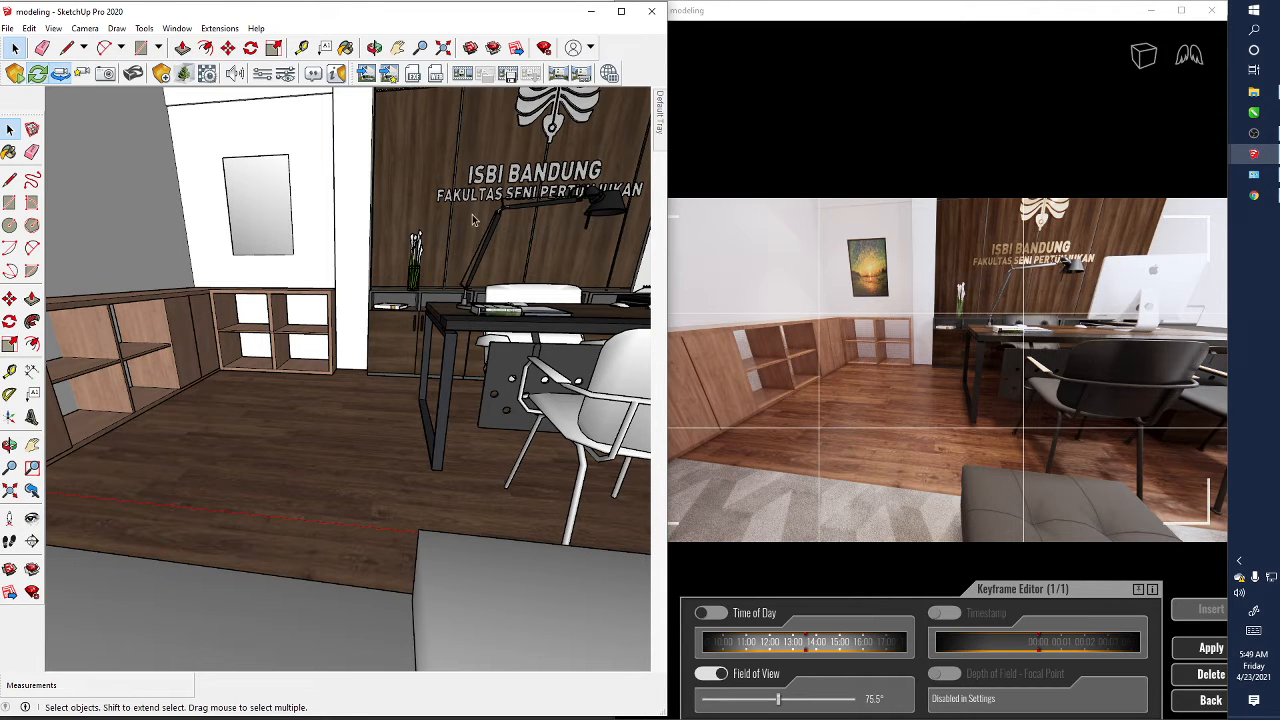
mouse_move(519, 317)
middle_mouse_down()
mouse_move(579, 330)
mouse_move(530, 275)
mouse_move(458, 257)
middle_mouse_up()
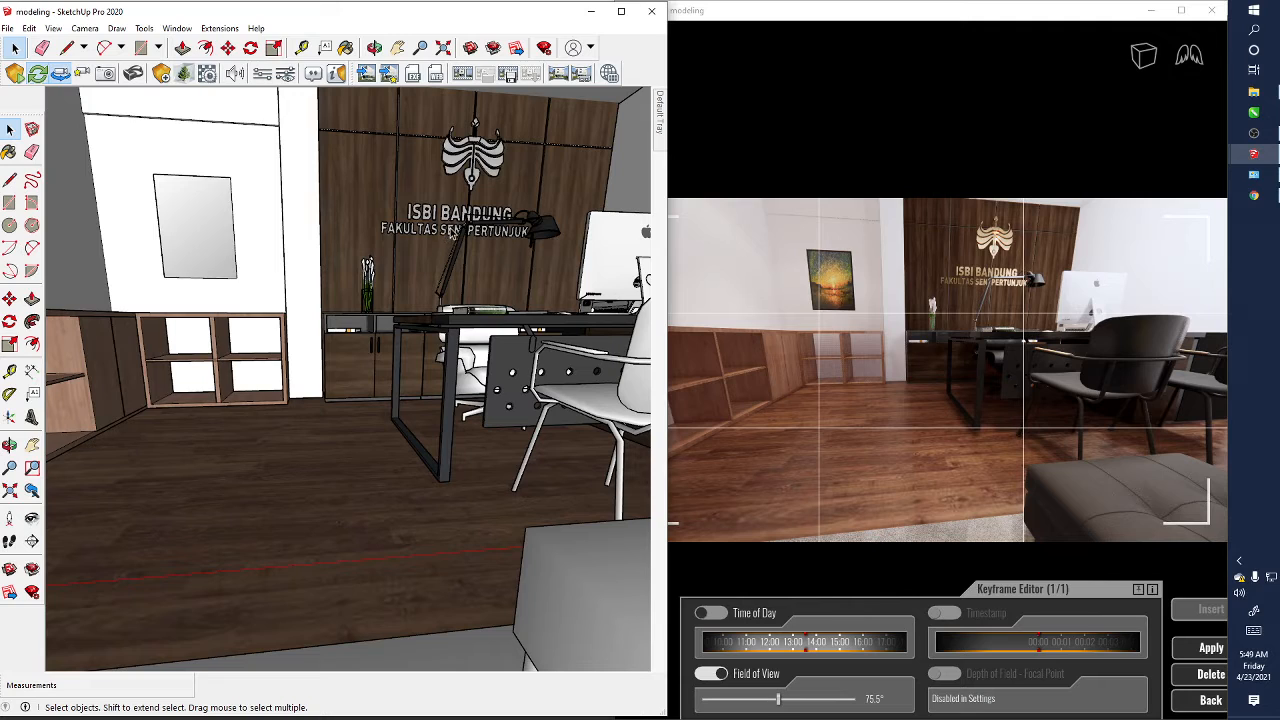
mouse_move(436, 236)
middle_mouse_down()
mouse_move(440, 222)
mouse_move(455, 228)
mouse_move(431, 252)
middle_mouse_up()
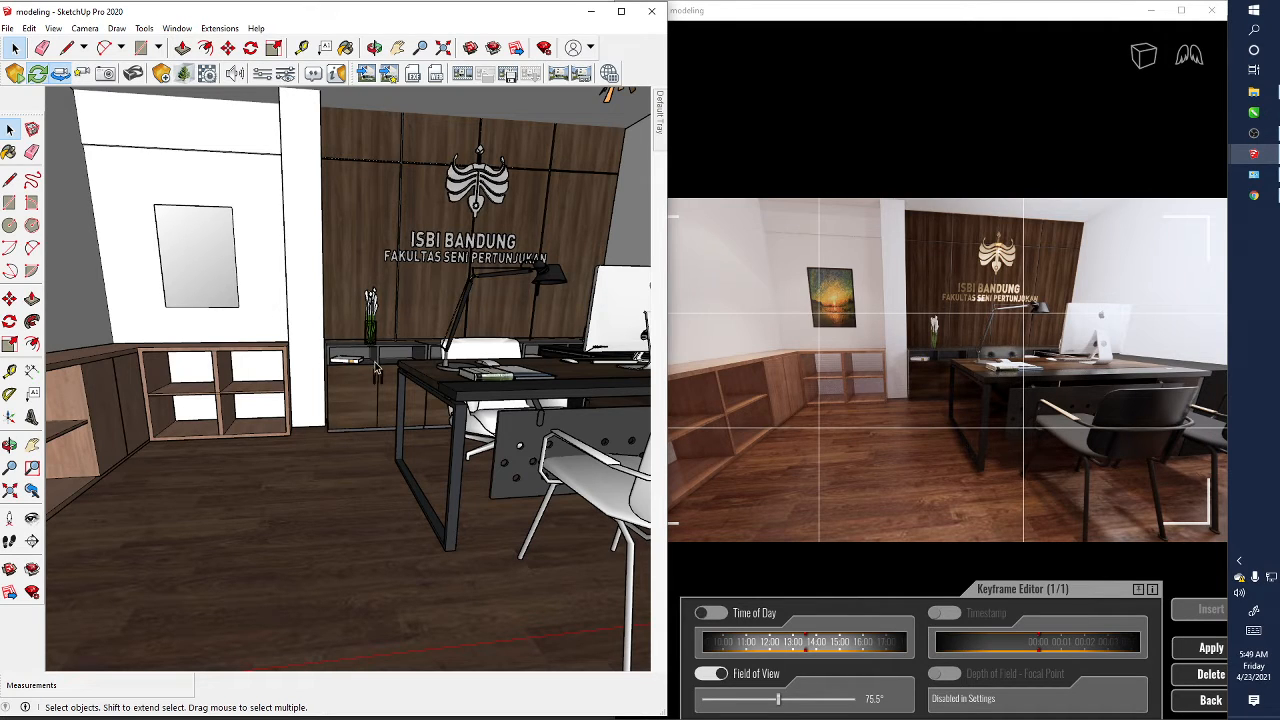
mouse_move(437, 371)
middle_mouse_down()
mouse_move(265, 412)
mouse_move(364, 404)
middle_mouse_up()
middle_click_drag(442, 406, 402, 516)
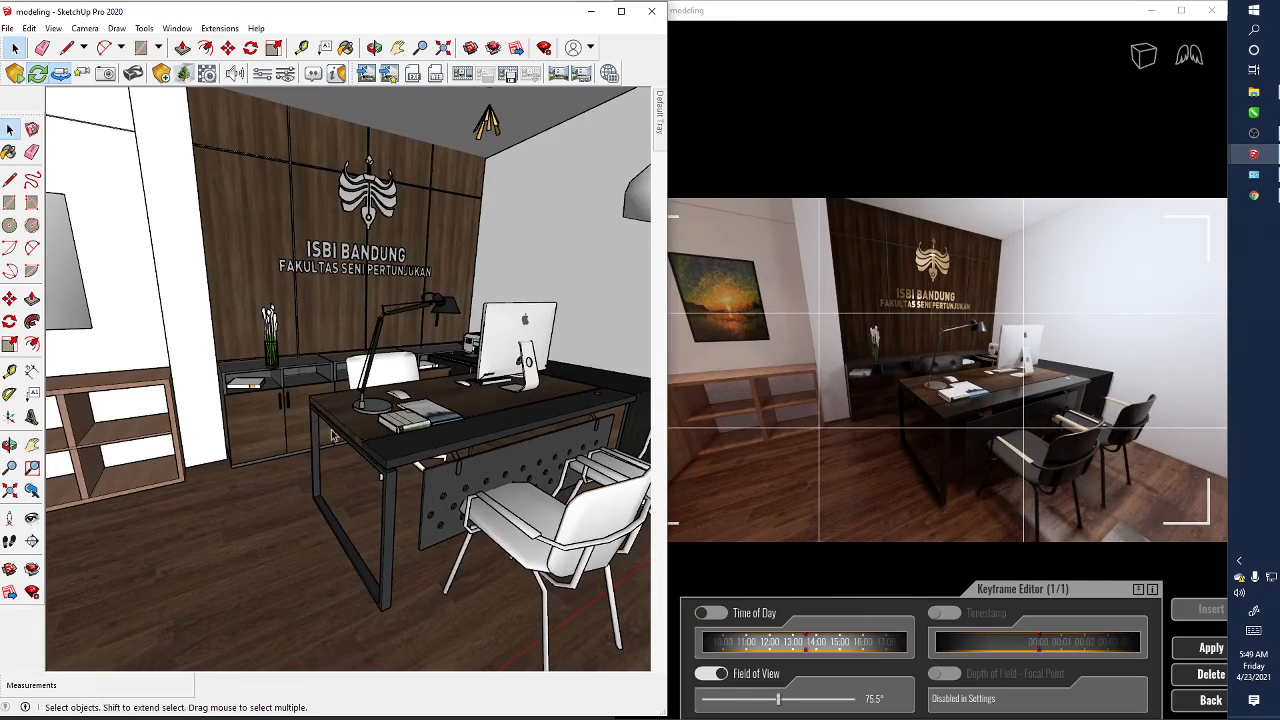
mouse_move(350, 442)
middle_mouse_down()
mouse_move(406, 454)
mouse_move(214, 294)
mouse_move(283, 214)
middle_mouse_up()
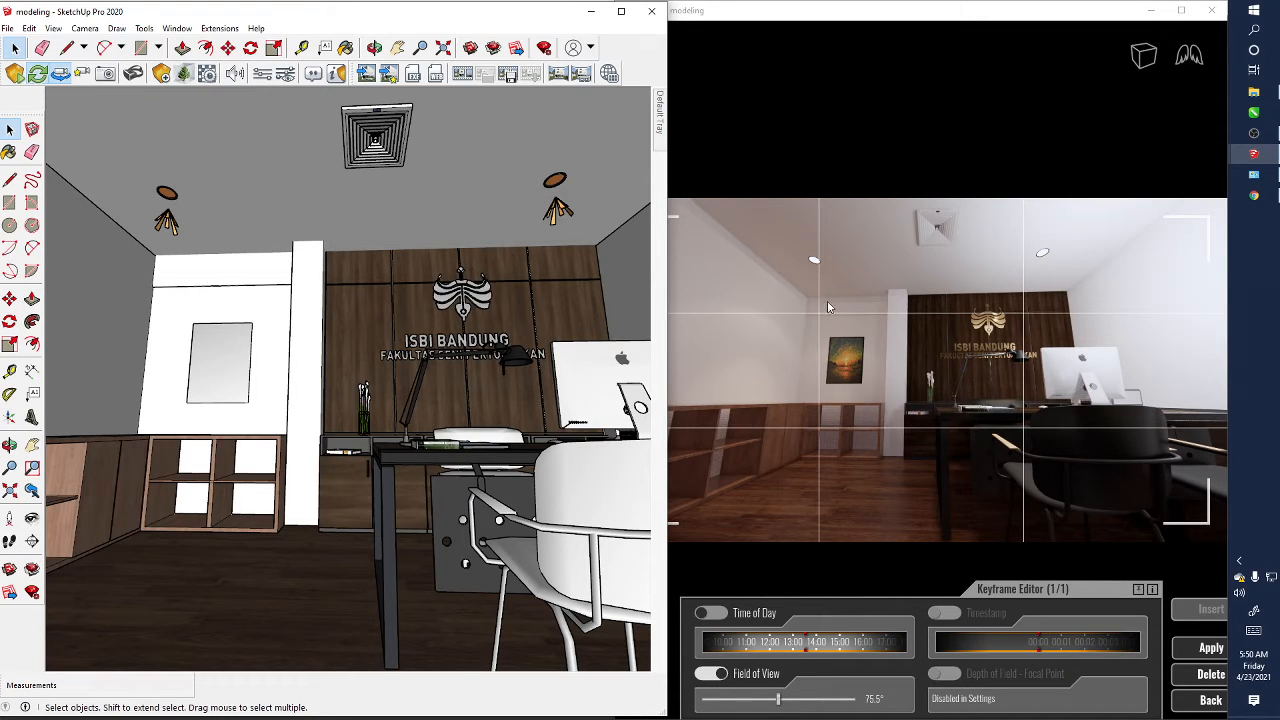
scroll(777, 354, "up", 2)
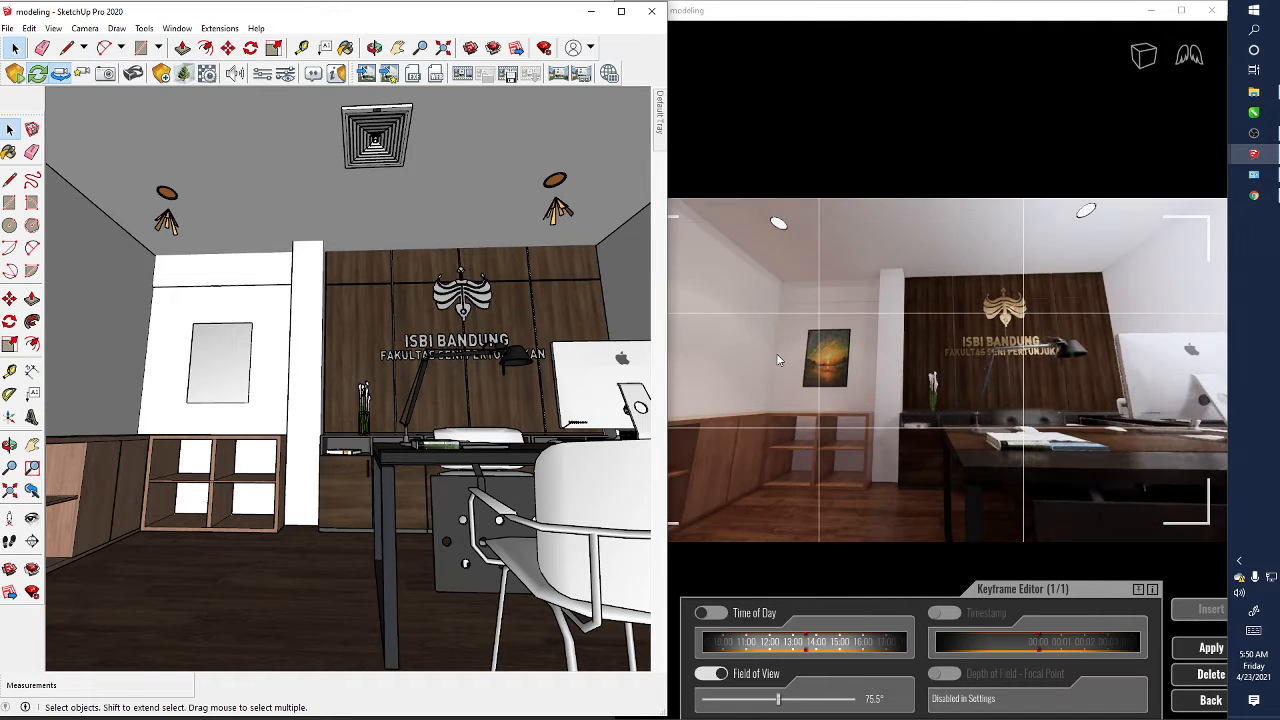
middle_click_drag(788, 354, 790, 332)
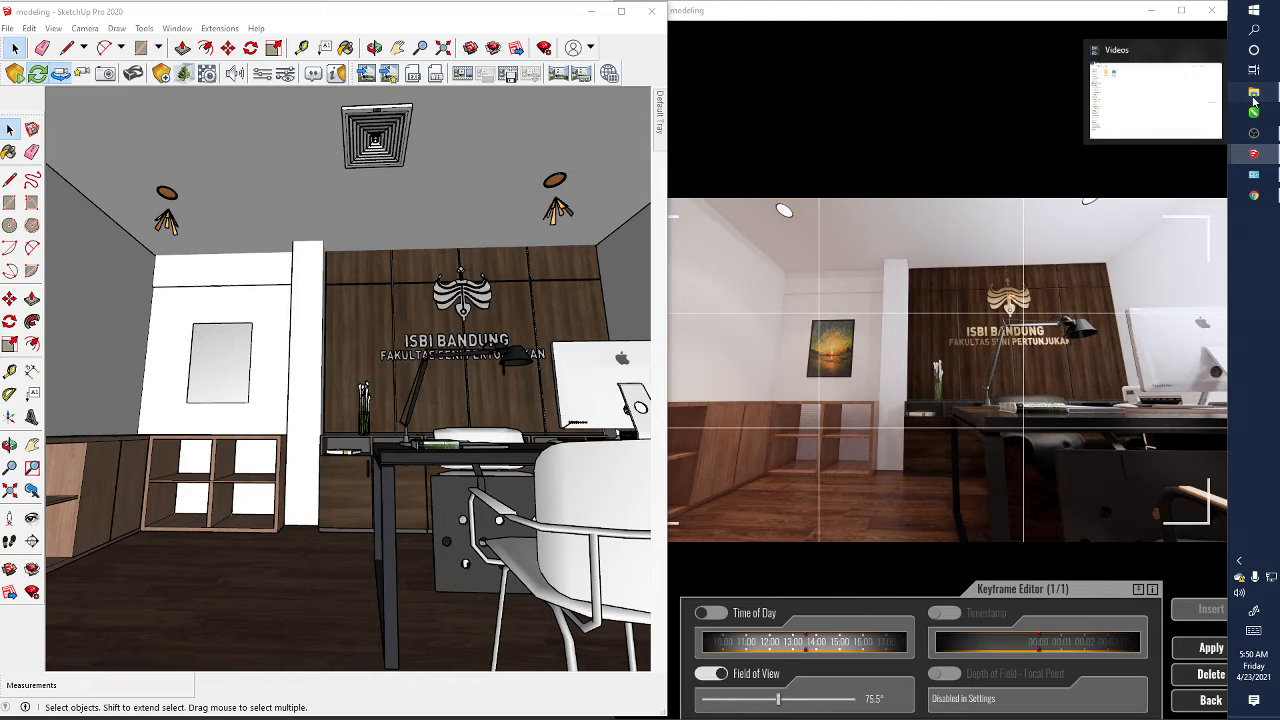
Switch to File Explorer and view the saved renders R.DEKAN1 and R. DEKAN in OneDrive's ISBI BDG > FIXS folder.
left_click(1254, 92)
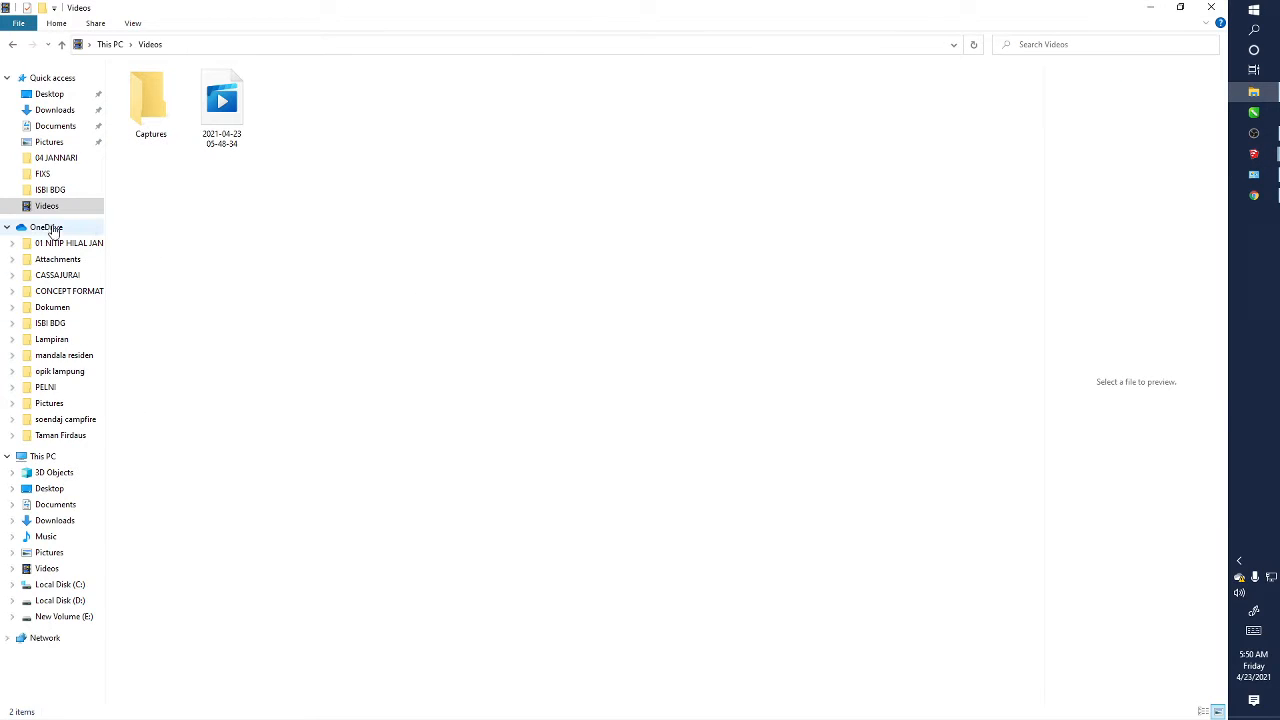
left_click(88, 227)
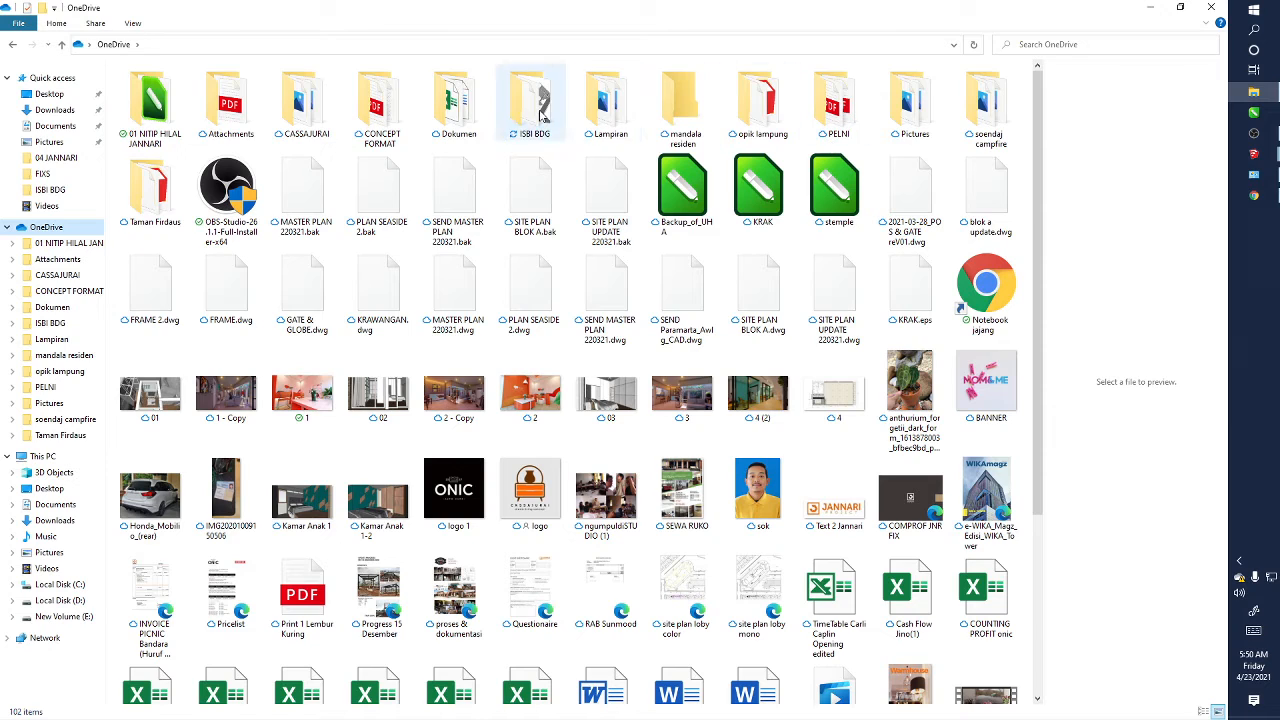
double_click(540, 115)
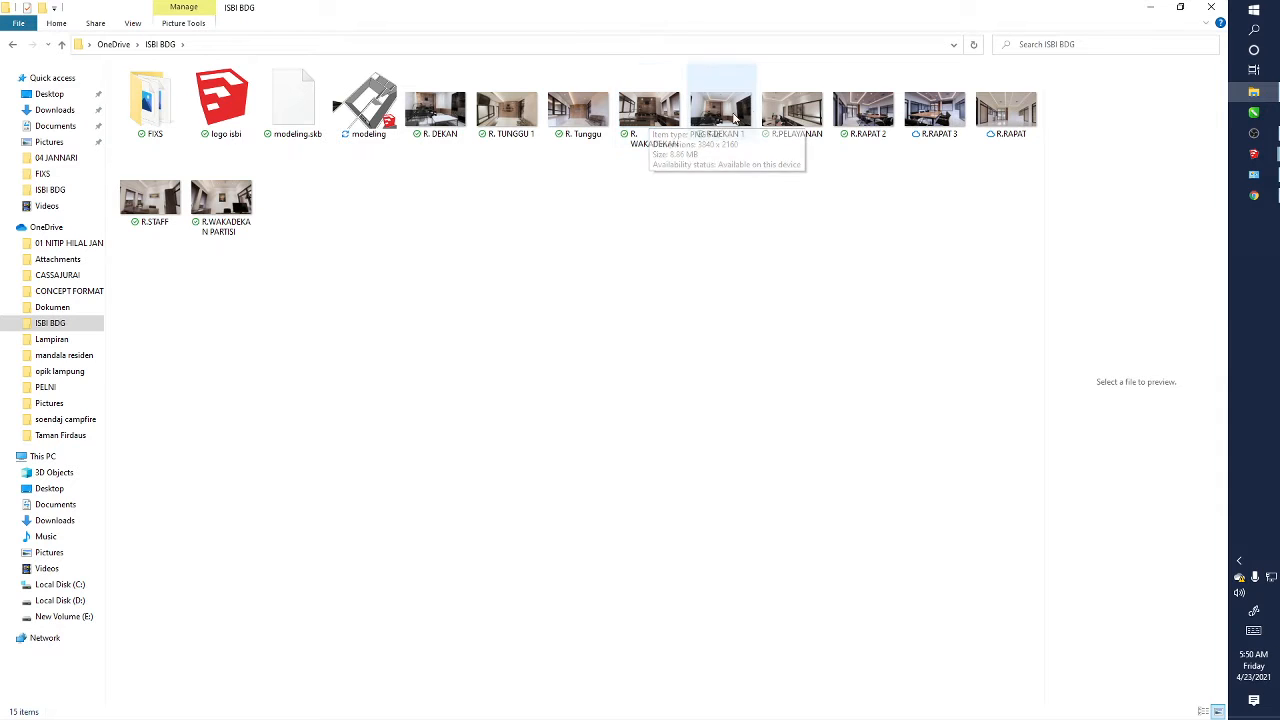
double_click(155, 112)
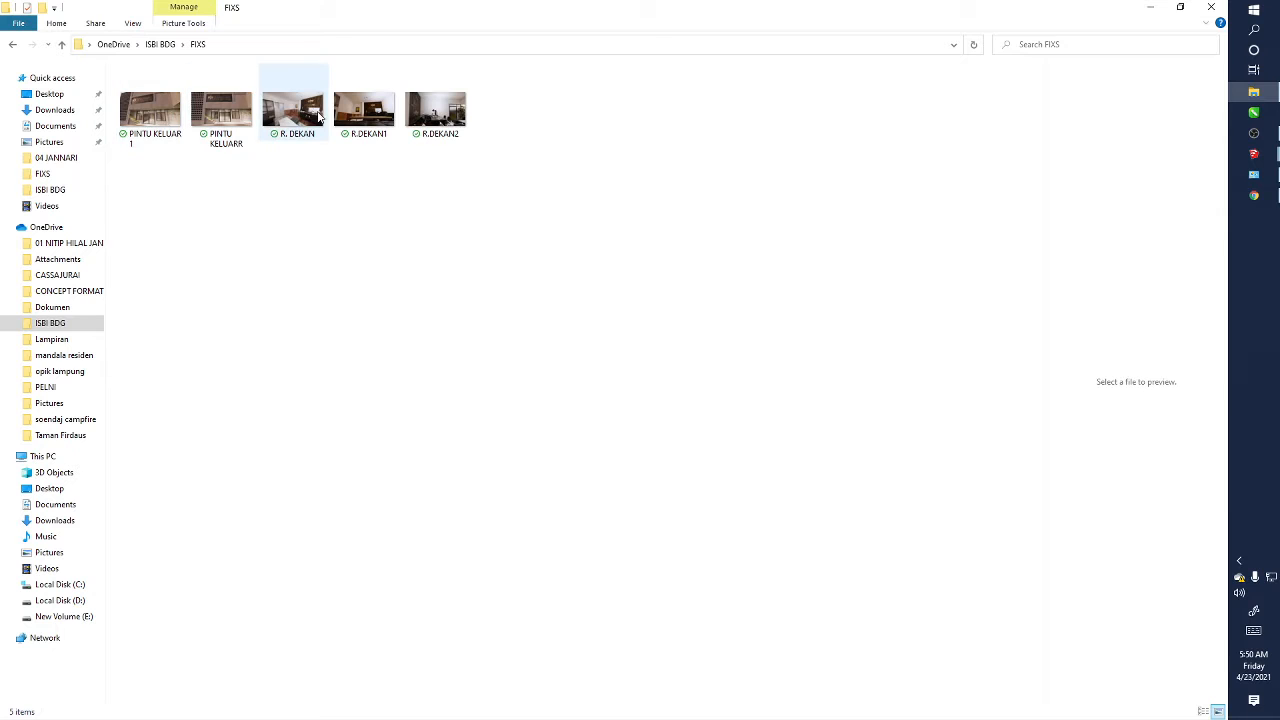
double_click(364, 110)
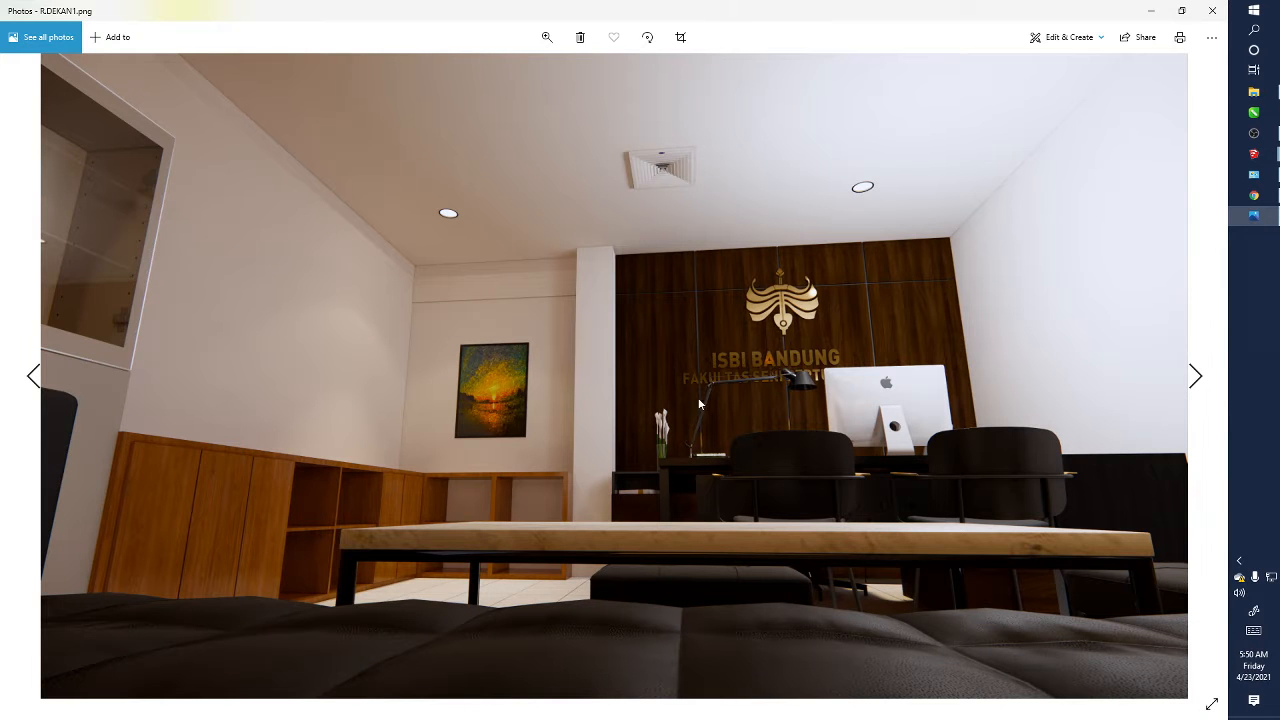
left_click(33, 376)
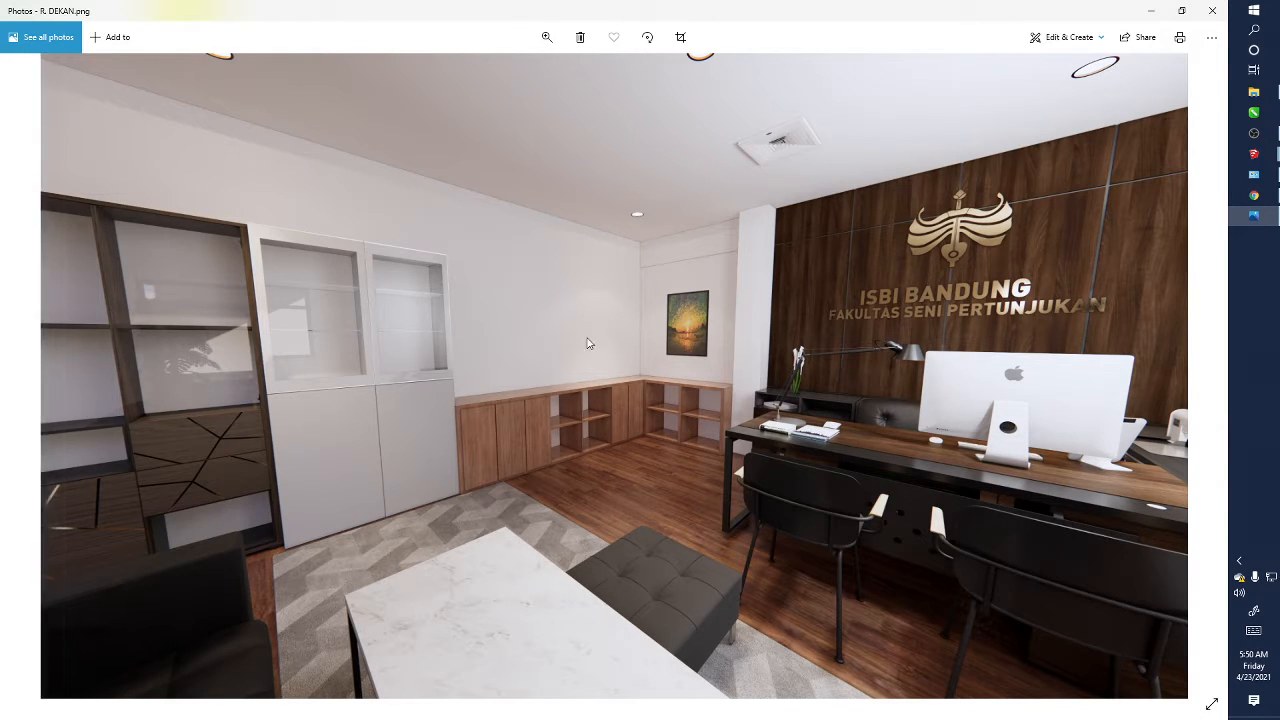
left_click(1212, 10)
Switch back to Enscape and set the rendering Outlines to 16% in the visual settings.
mouse_move(1254, 153)
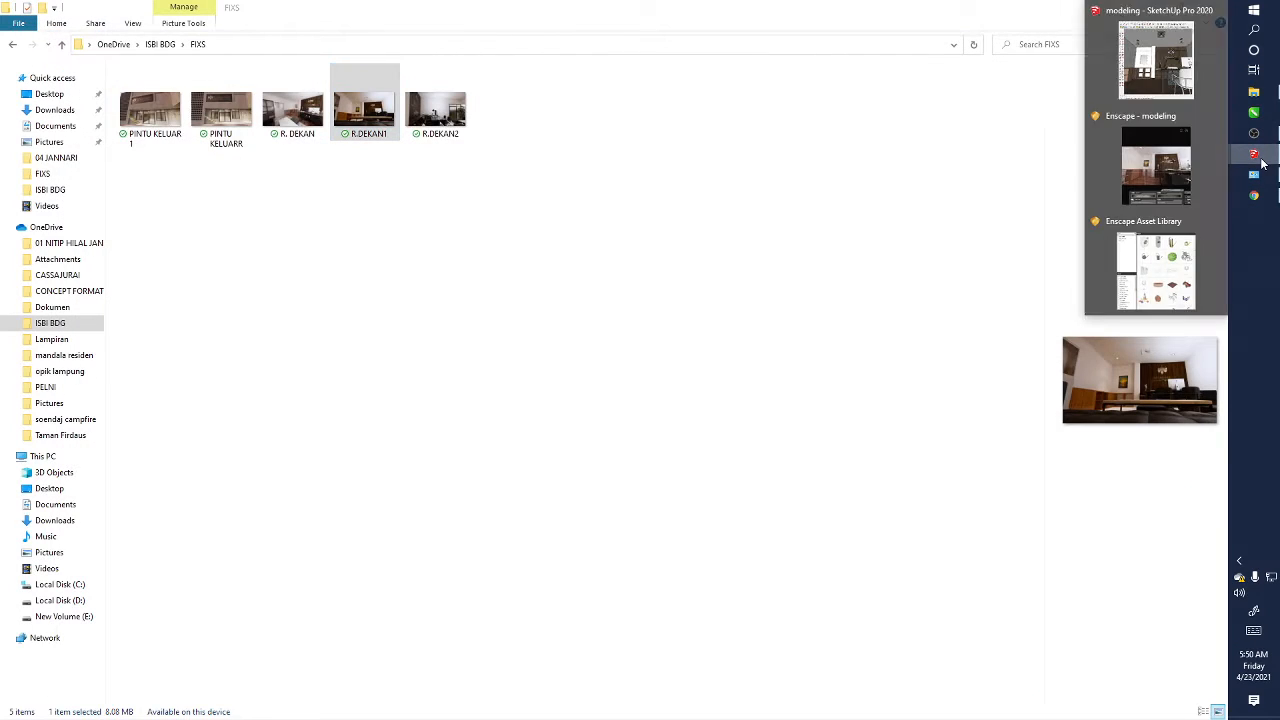
left_click(1131, 91)
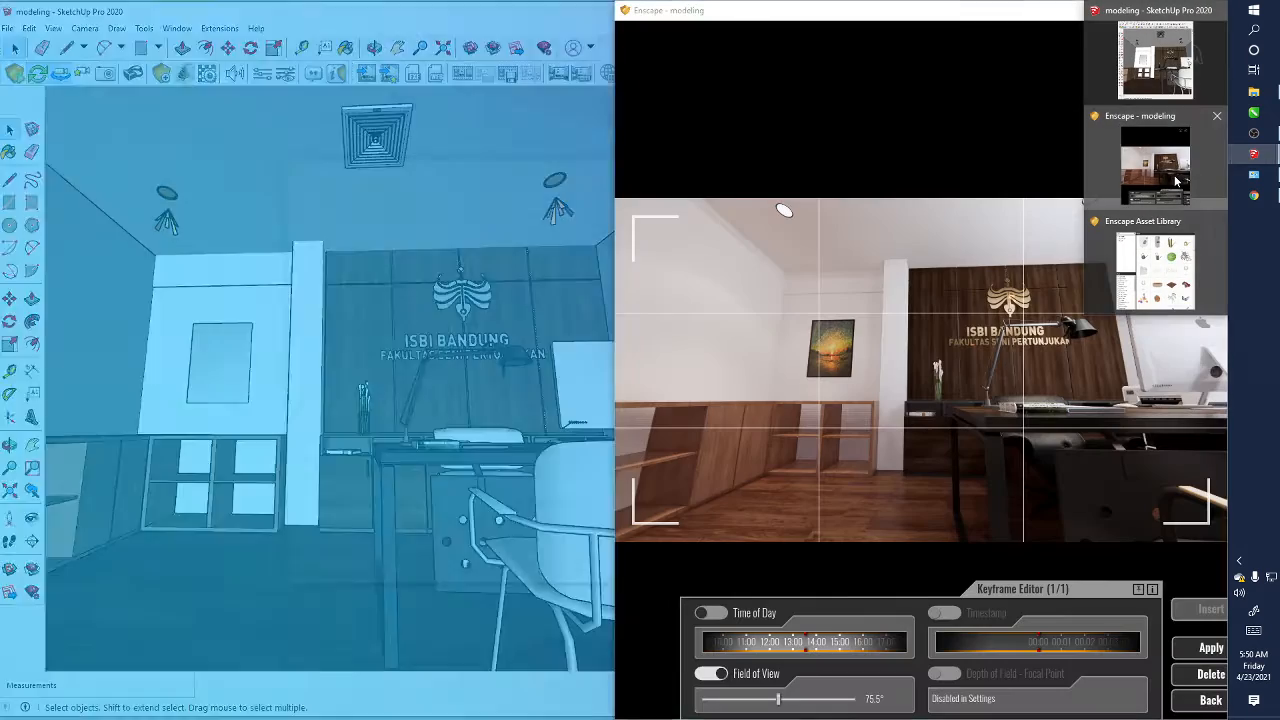
left_click(1177, 181)
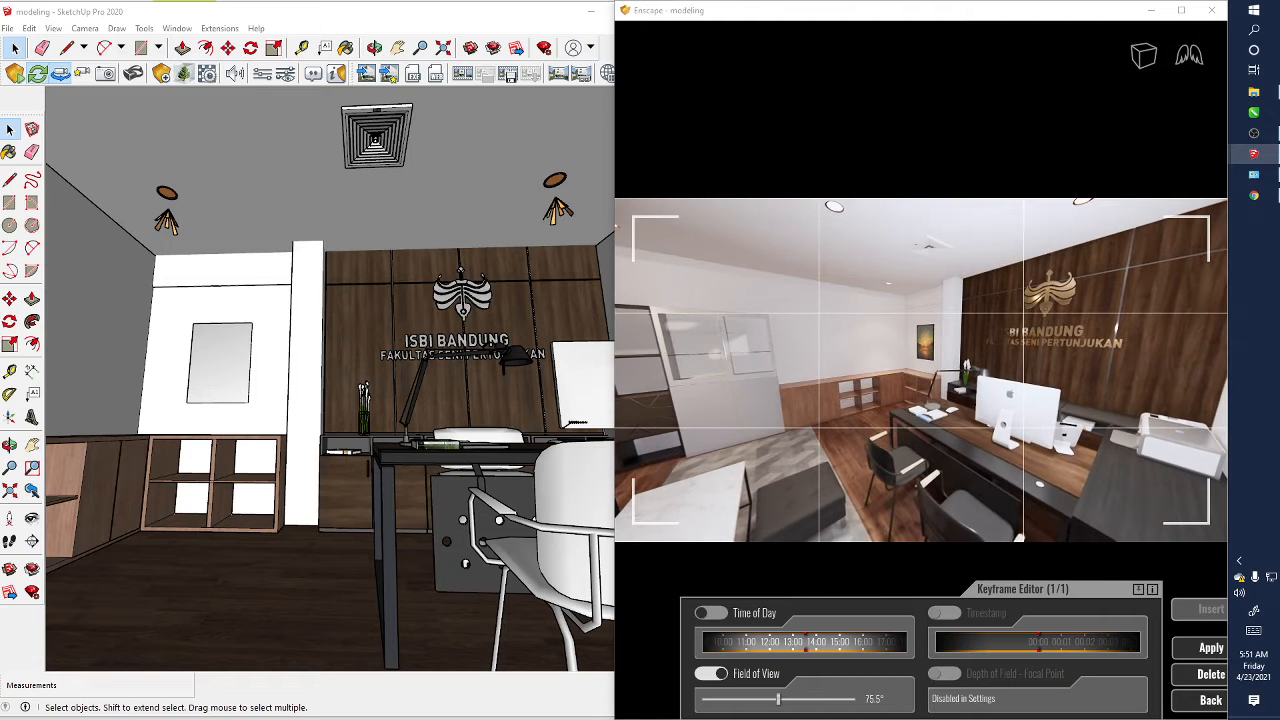
left_click(286, 74)
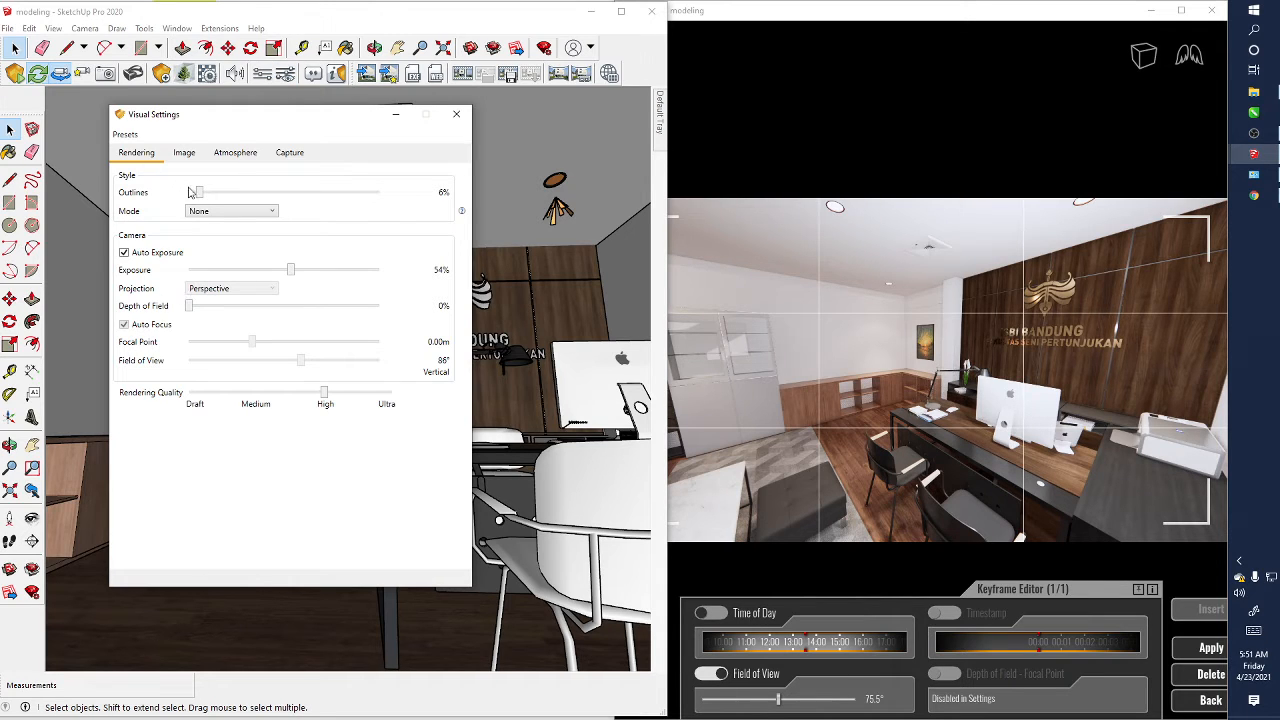
left_click_drag(199, 192, 219, 193)
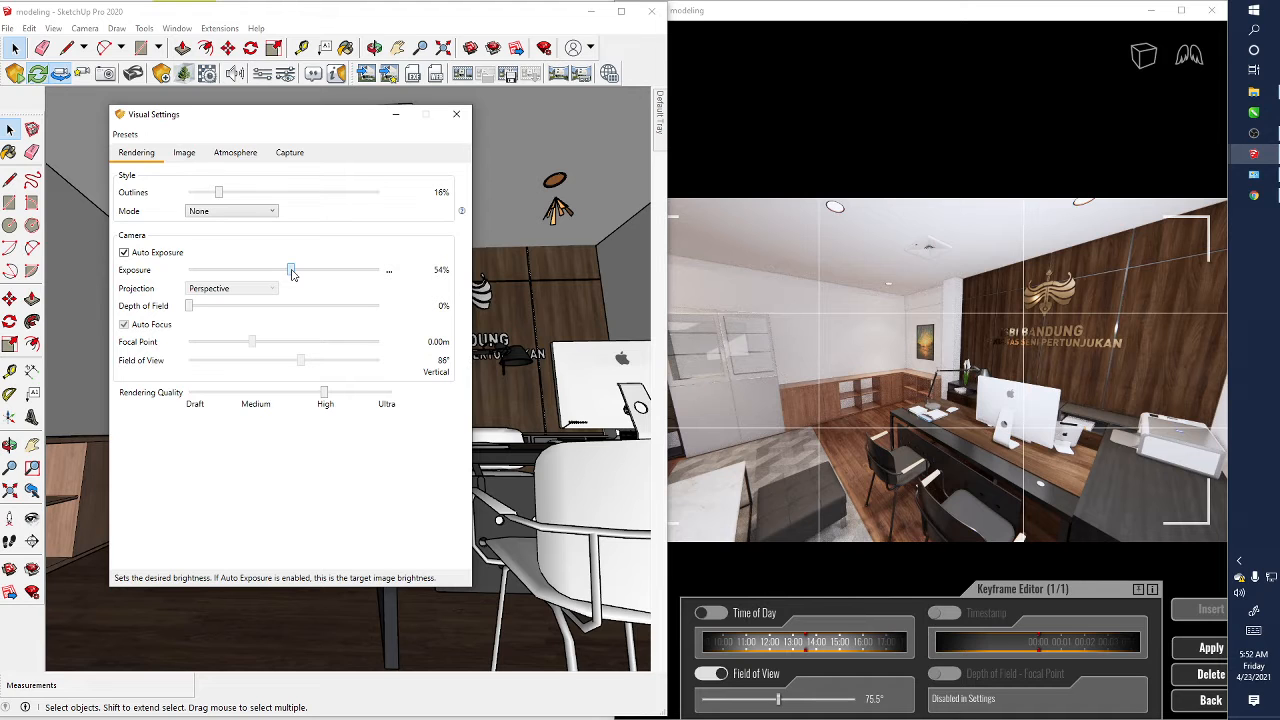
mouse_move(293, 270)
left_mouse_down()
mouse_move(331, 272)
mouse_move(292, 285)
left_mouse_up()
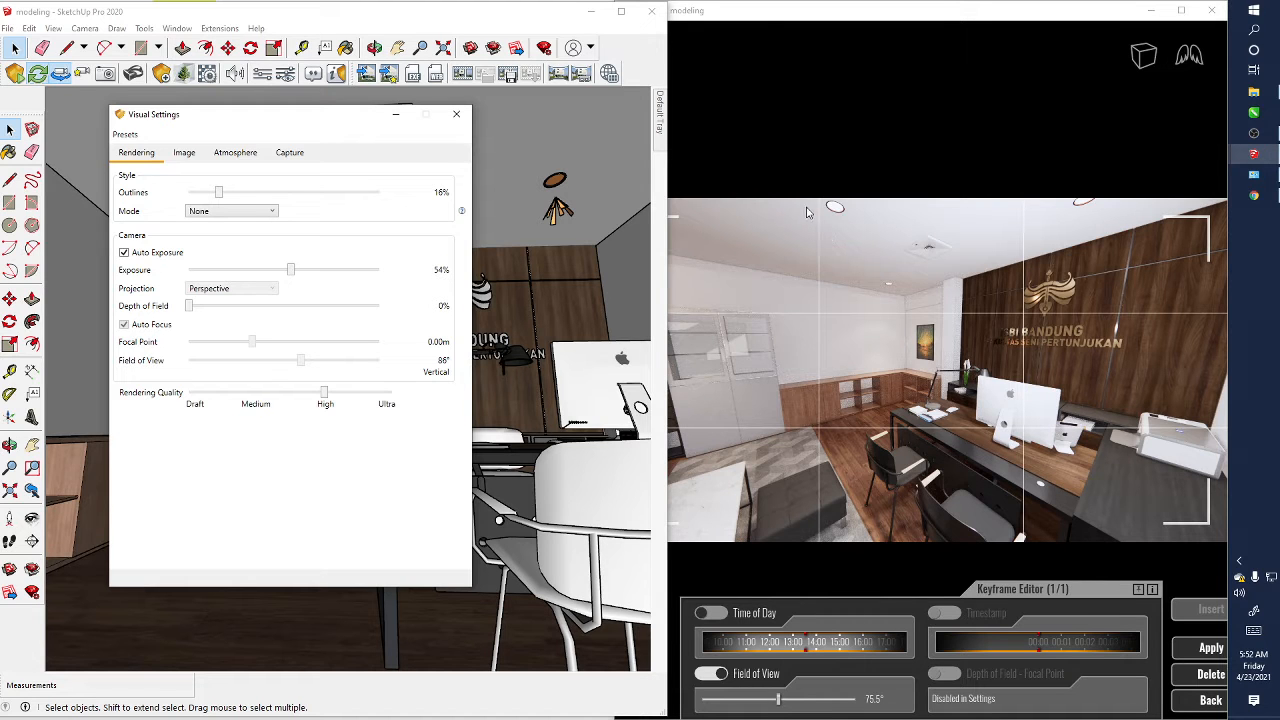
Frame the render camera frontally on the desk, the two visitor chairs and the wood logo wall, with the painting beside them.
middle_click_drag(866, 348, 846, 338)
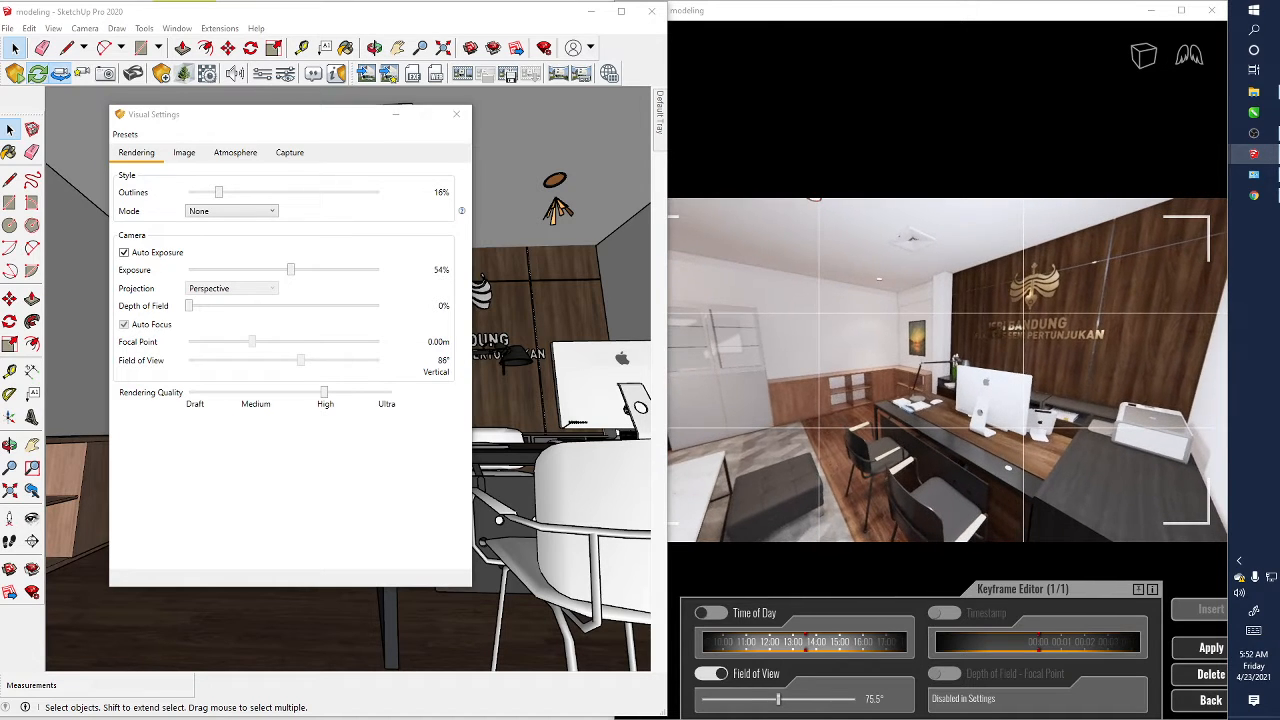
right_click_drag(846, 338, 1026, 337)
scroll(906, 363, "up", 1)
mouse_move(906, 363)
right_mouse_down()
mouse_move(998, 337)
mouse_move(914, 358)
right_mouse_up()
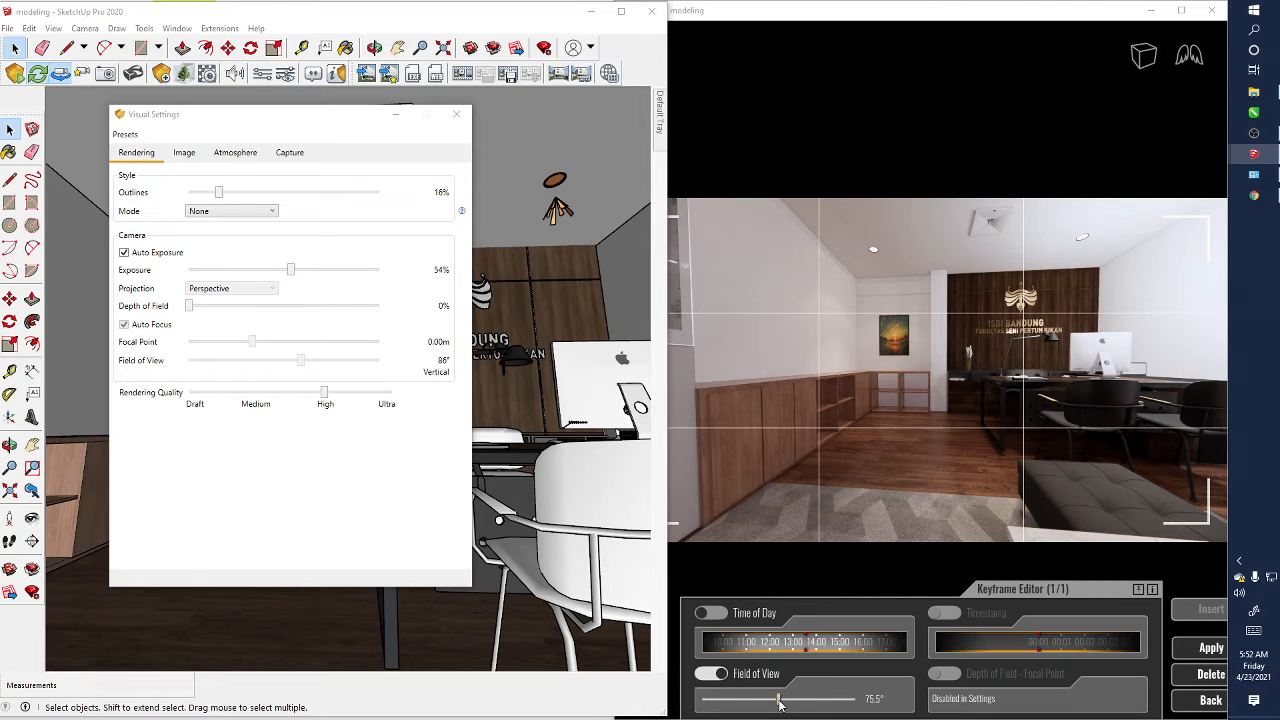
left_click_drag(779, 703, 780, 705)
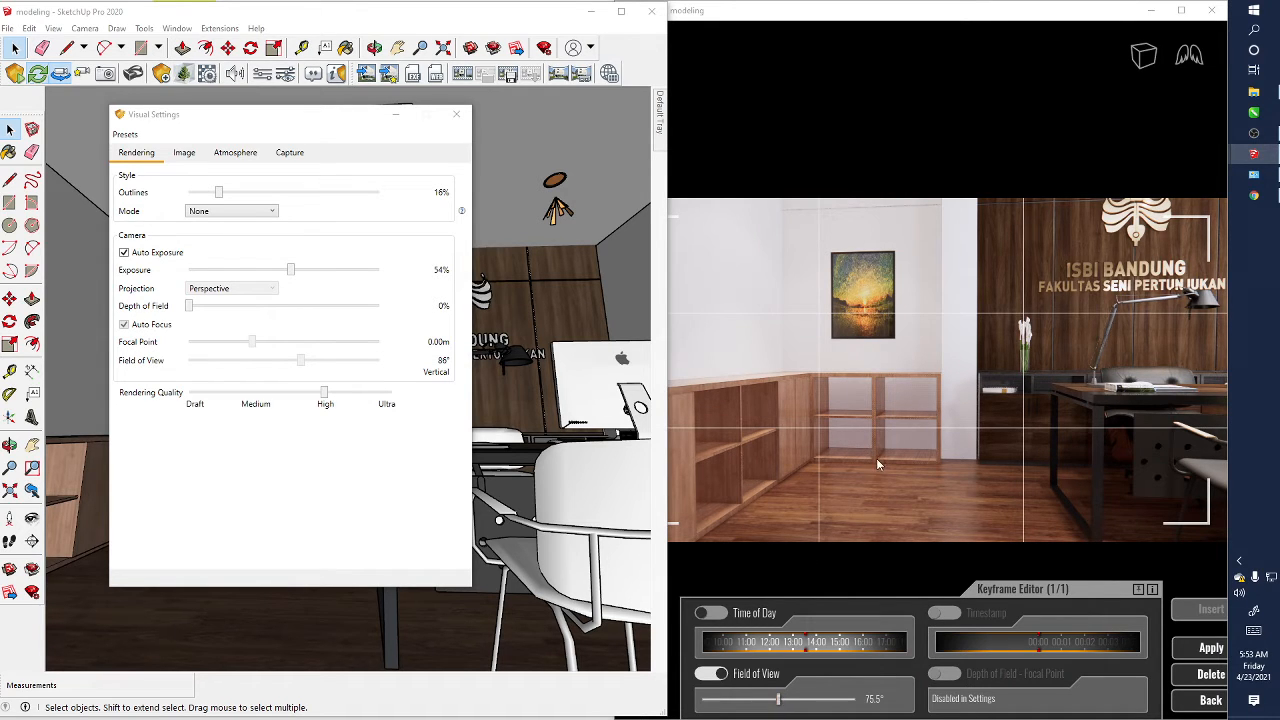
middle_click_drag(877, 459, 690, 506)
left_click_drag(877, 459, 876, 451)
middle_click_drag(876, 451, 871, 440)
right_click_drag(871, 440, 883, 404)
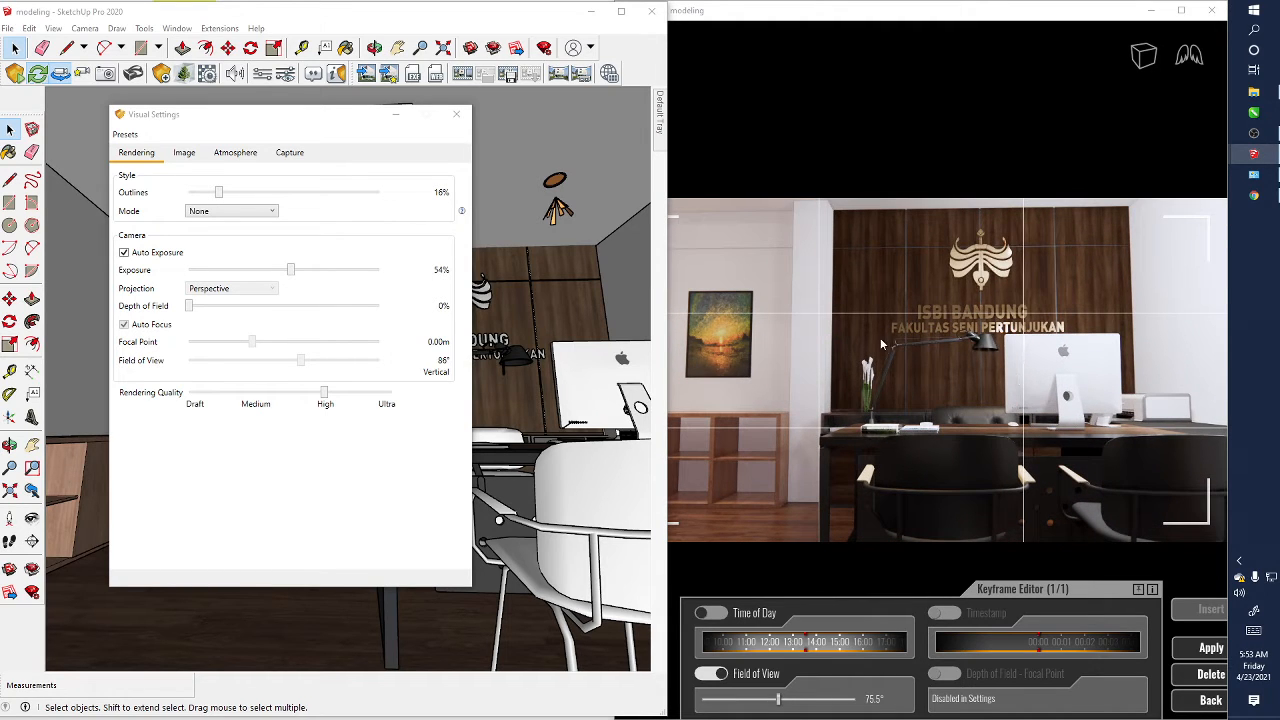
middle_click_drag(869, 393, 907, 392)
right_click_drag(1018, 324, 1054, 326)
right_click_drag(909, 401, 873, 402)
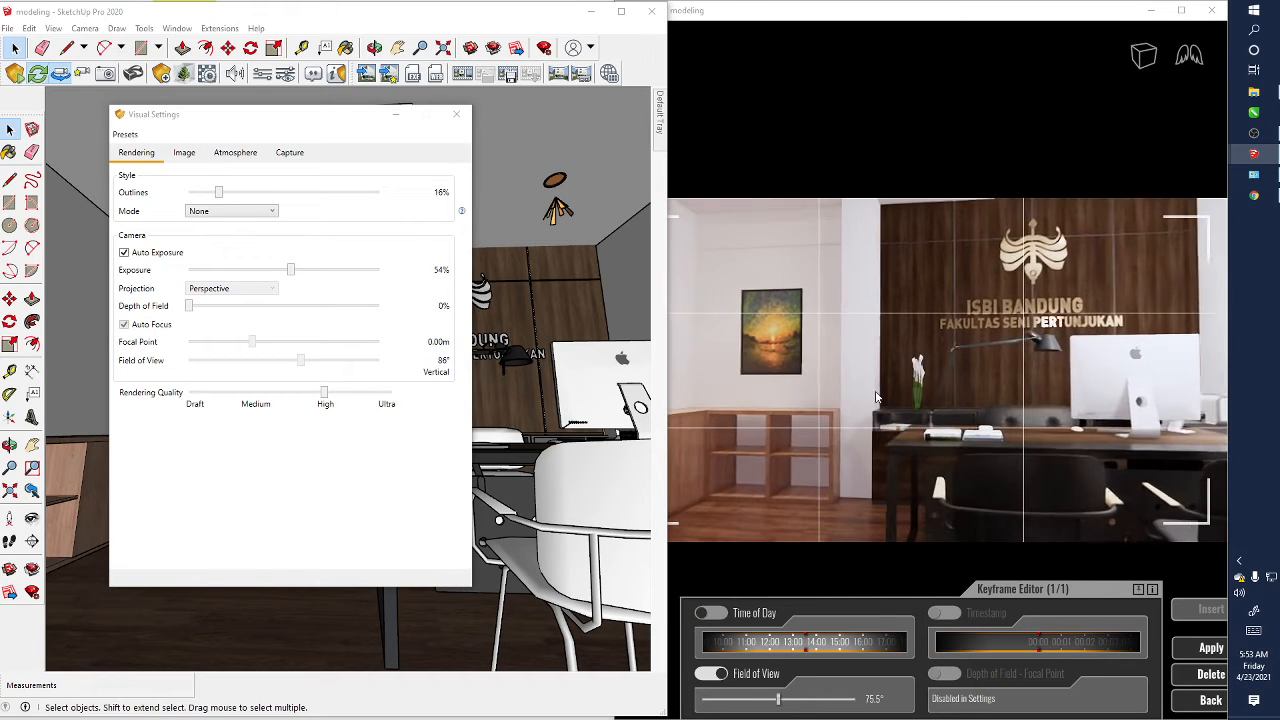
scroll(893, 480, "down", 1)
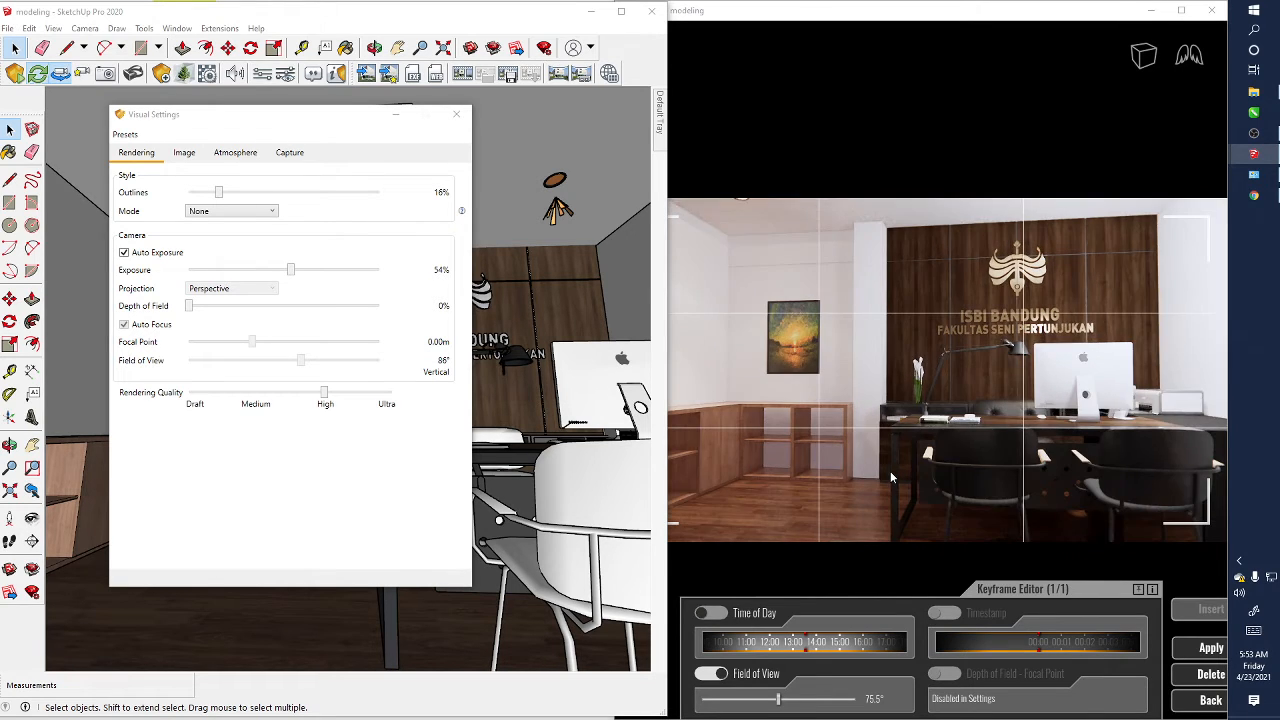
right_click_drag(893, 476, 855, 475)
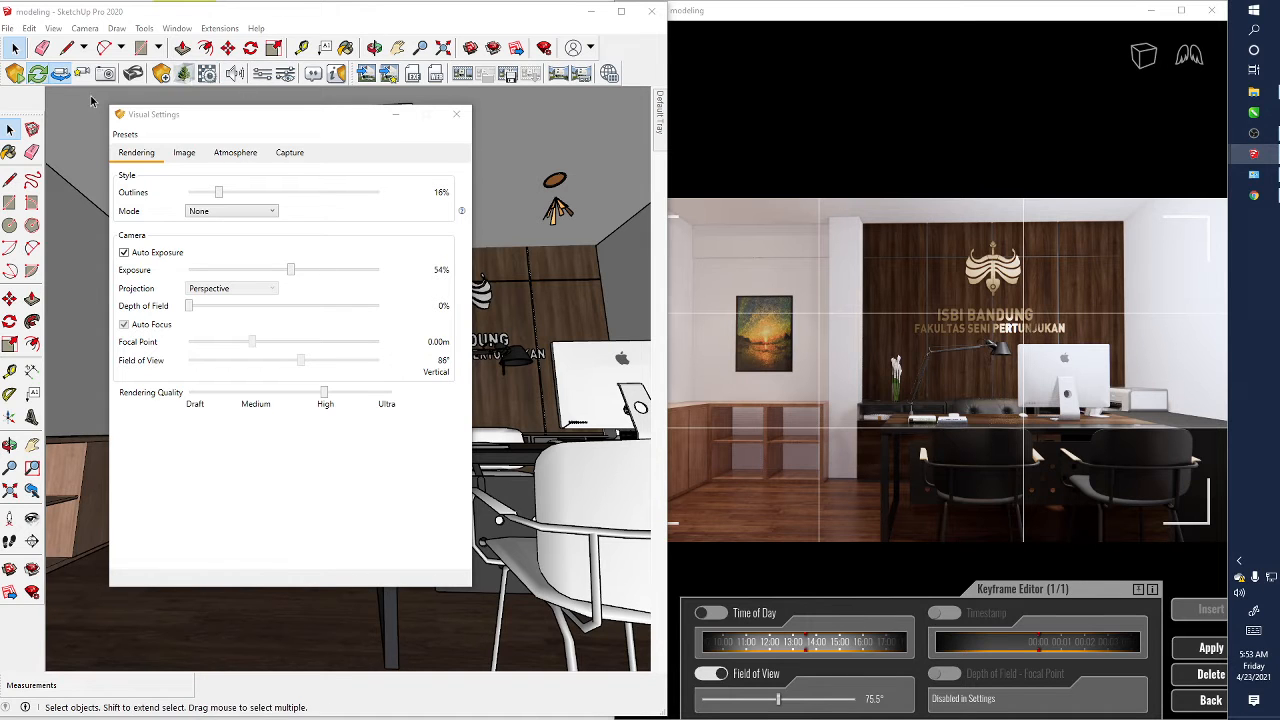
Render a screenshot of the framed view and save it as the PNG R.DEKAN1 in the FIXS folder, replacing the existing file.
left_click(365, 73)
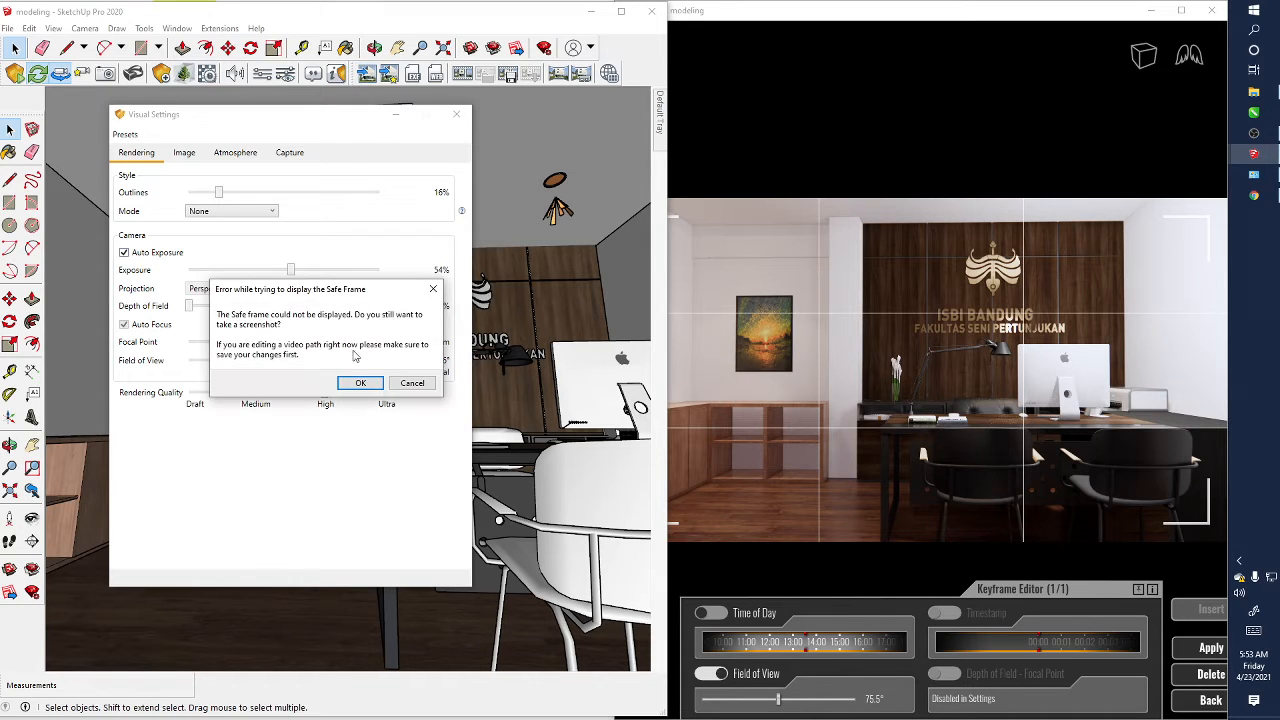
left_click(361, 382)
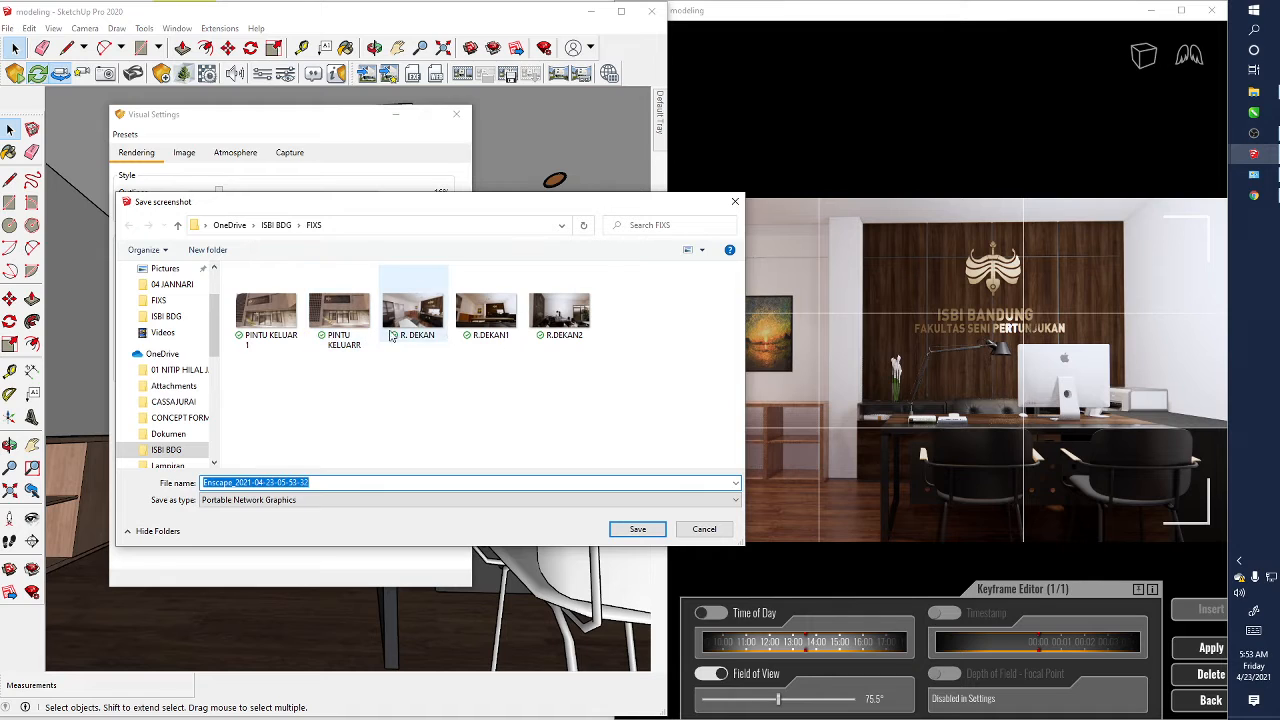
left_click(476, 320)
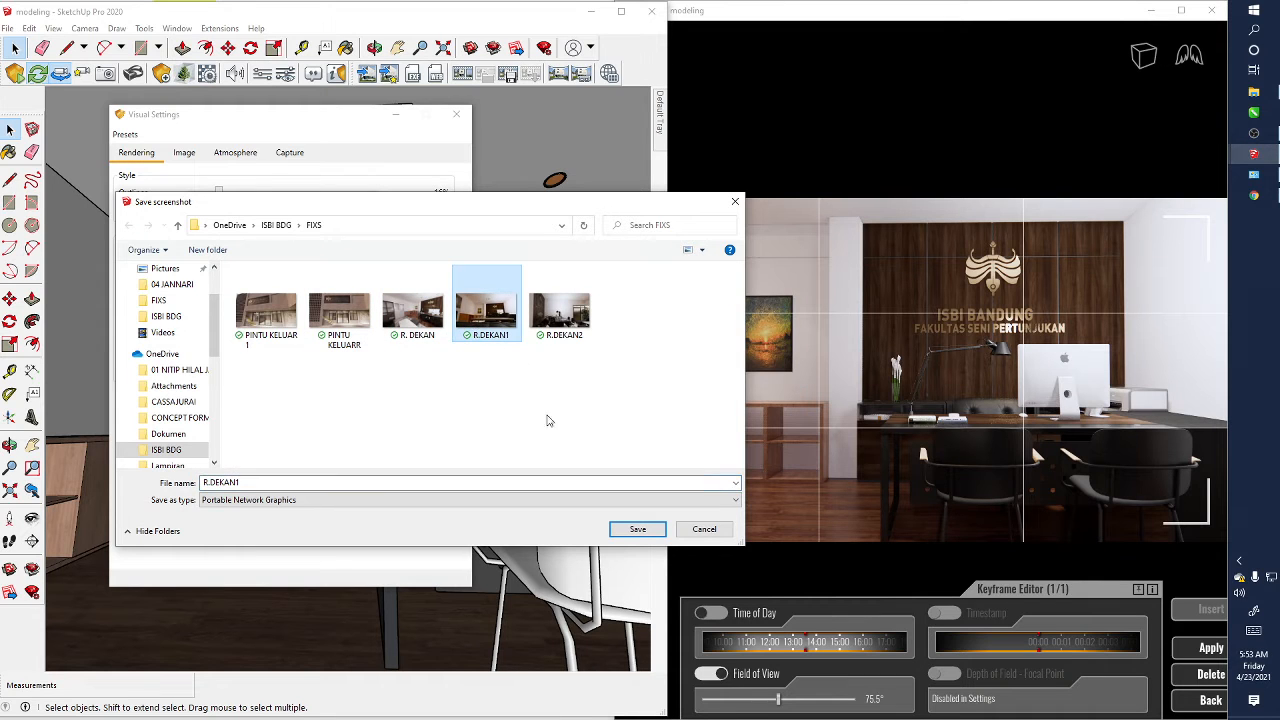
left_click(637, 529)
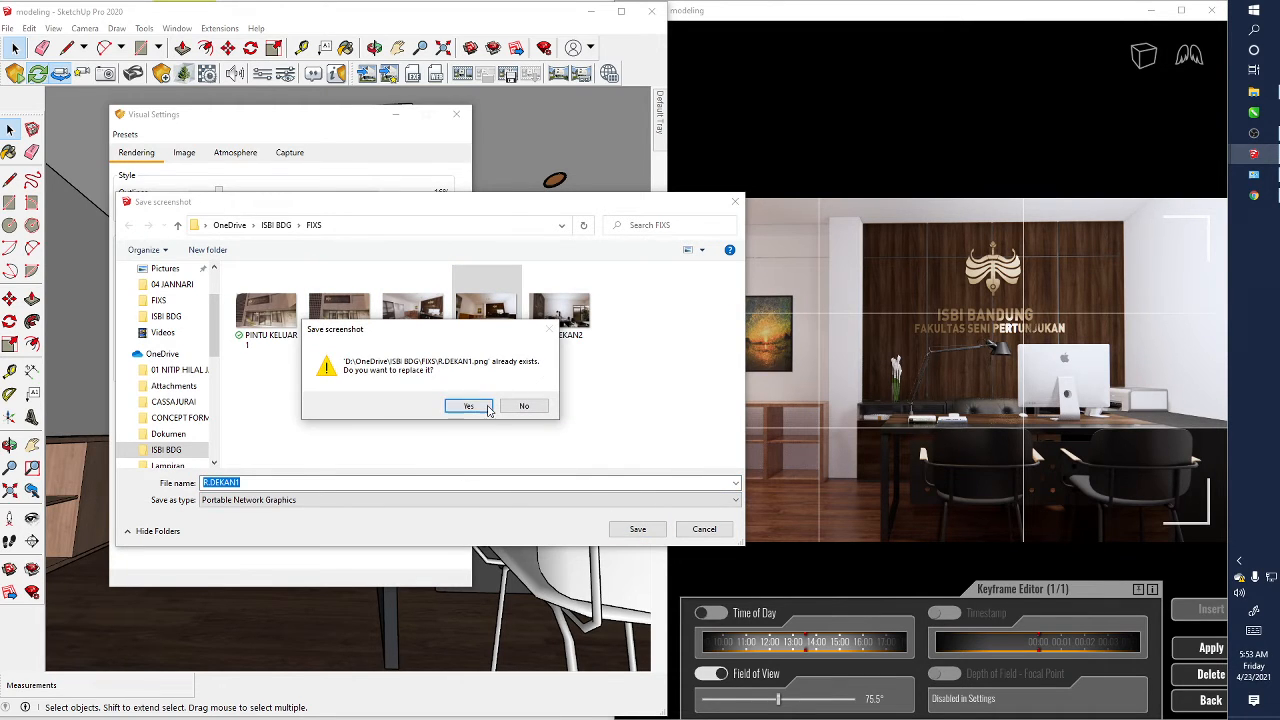
left_click(468, 406)
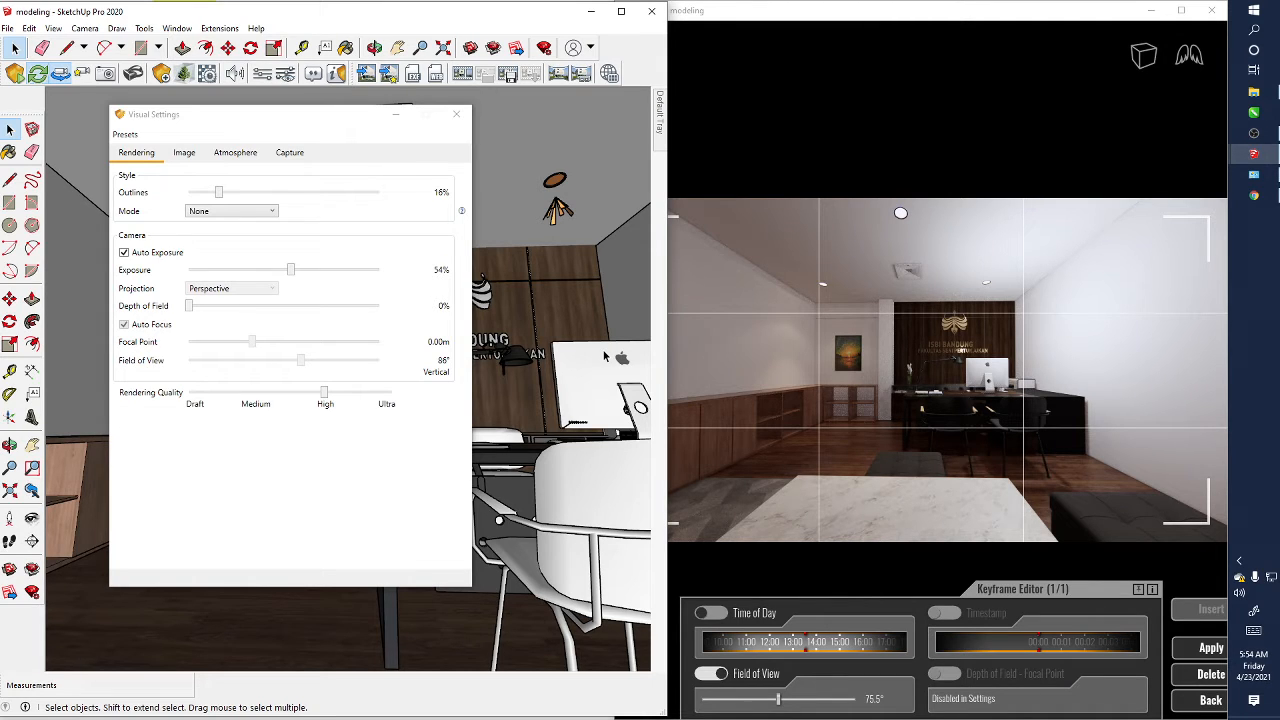
Reframe the render camera diagonally across the room toward the painting, low shelving, logo wall and desk.
mouse_move(907, 381)
right_mouse_down()
mouse_move(948, 384)
mouse_move(928, 380)
right_mouse_up()
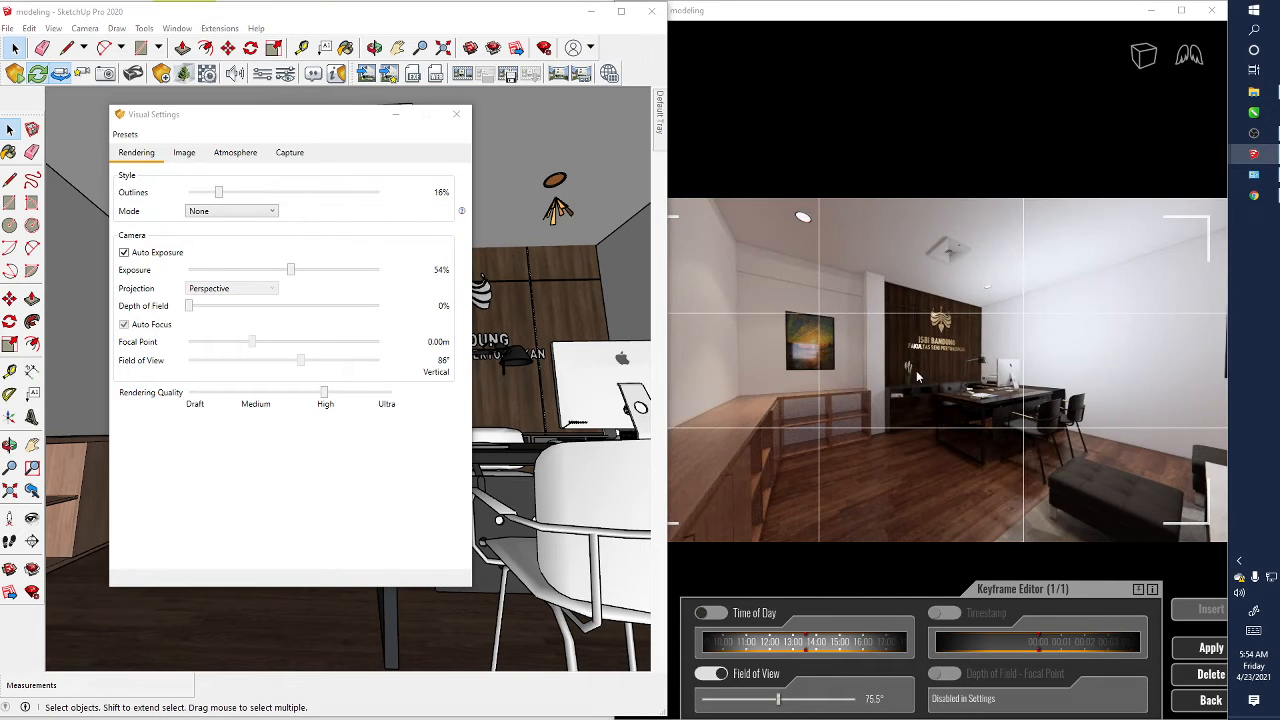
scroll(918, 377, "up", 3)
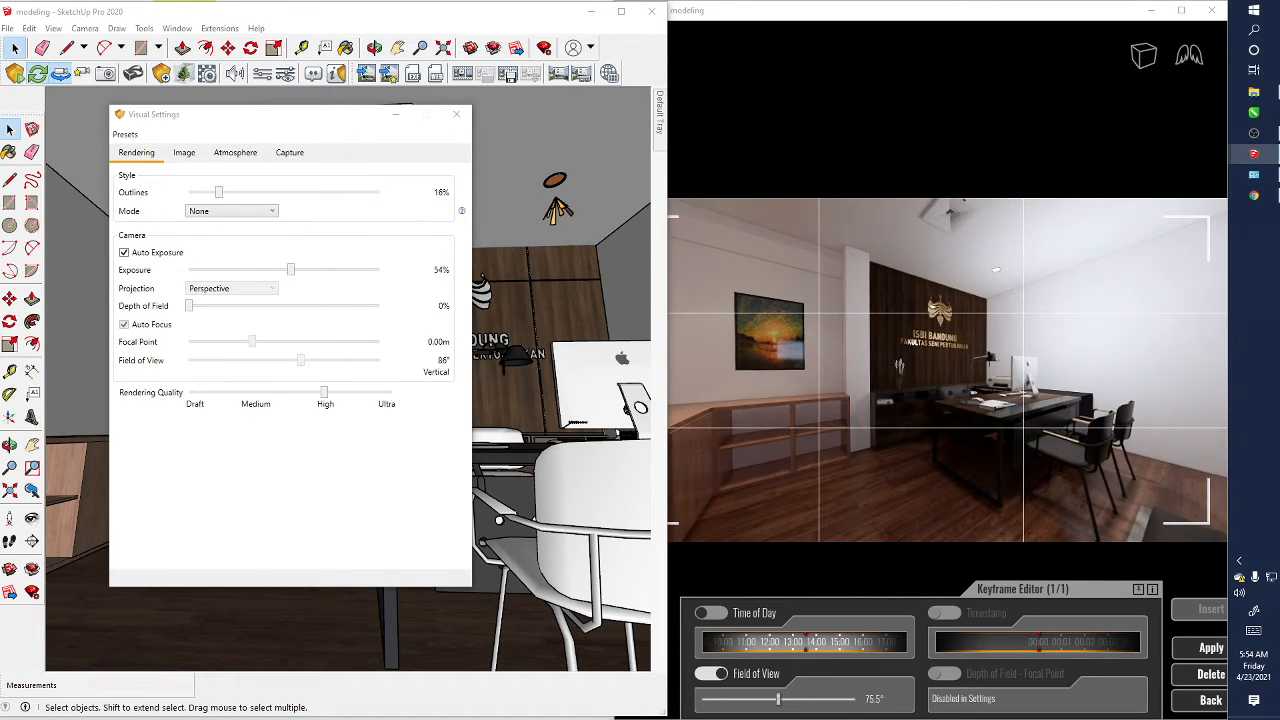
mouse_move(918, 377)
right_mouse_down()
mouse_move(870, 377)
mouse_move(882, 338)
mouse_move(830, 400)
mouse_move(960, 368)
mouse_move(931, 358)
right_mouse_up()
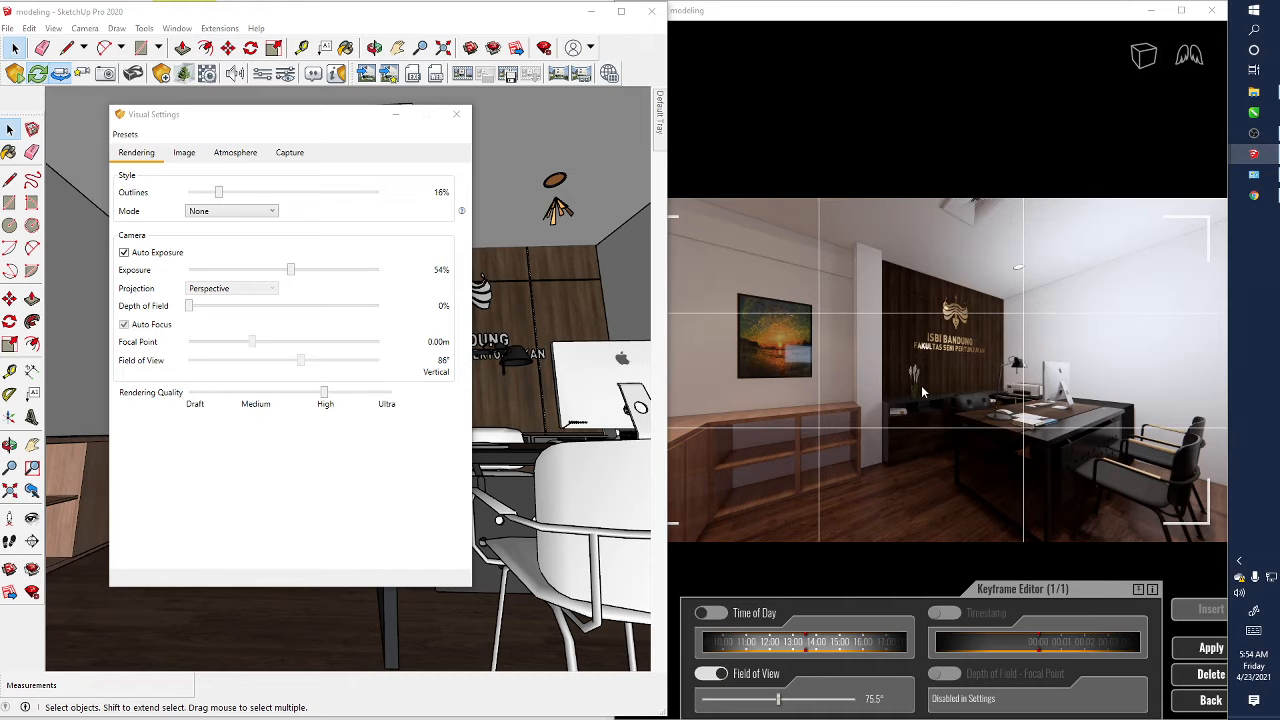
Examine the desk, logo wall, painting and low shelving from several diagonal, frontal and close camera positions.
right_click_drag(937, 364, 935, 360)
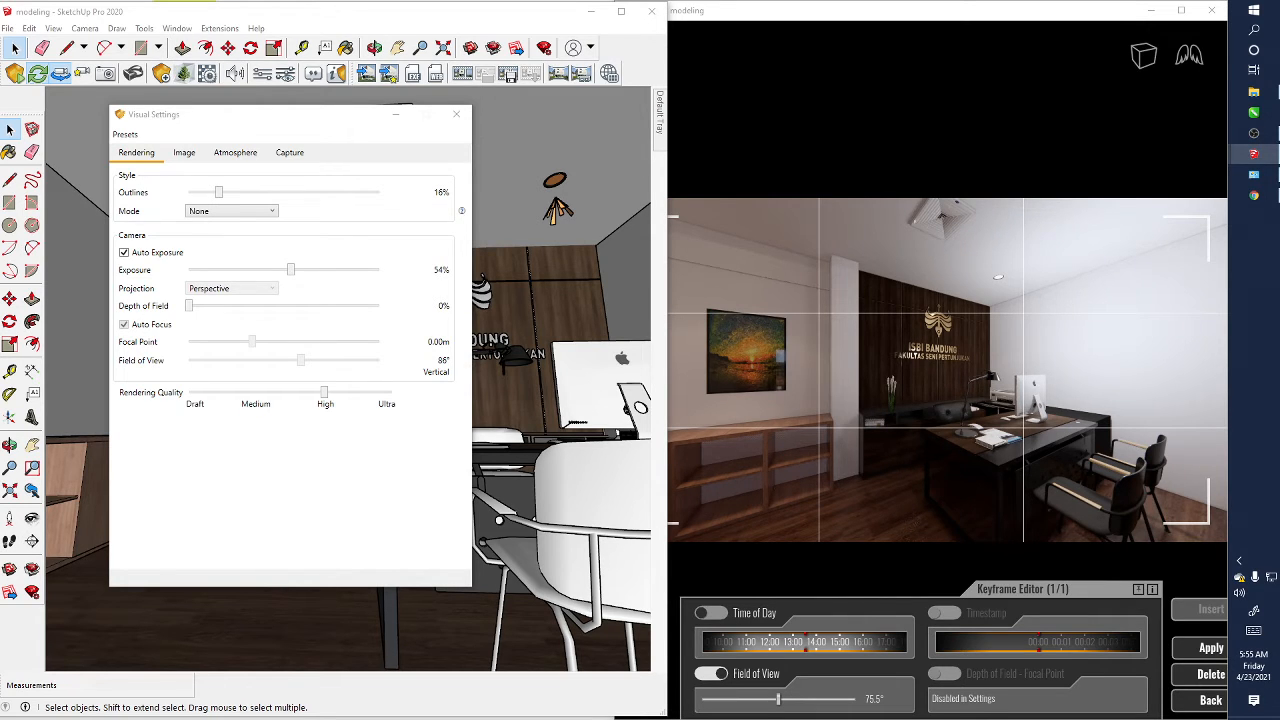
middle_click_drag(935, 475, 941, 466)
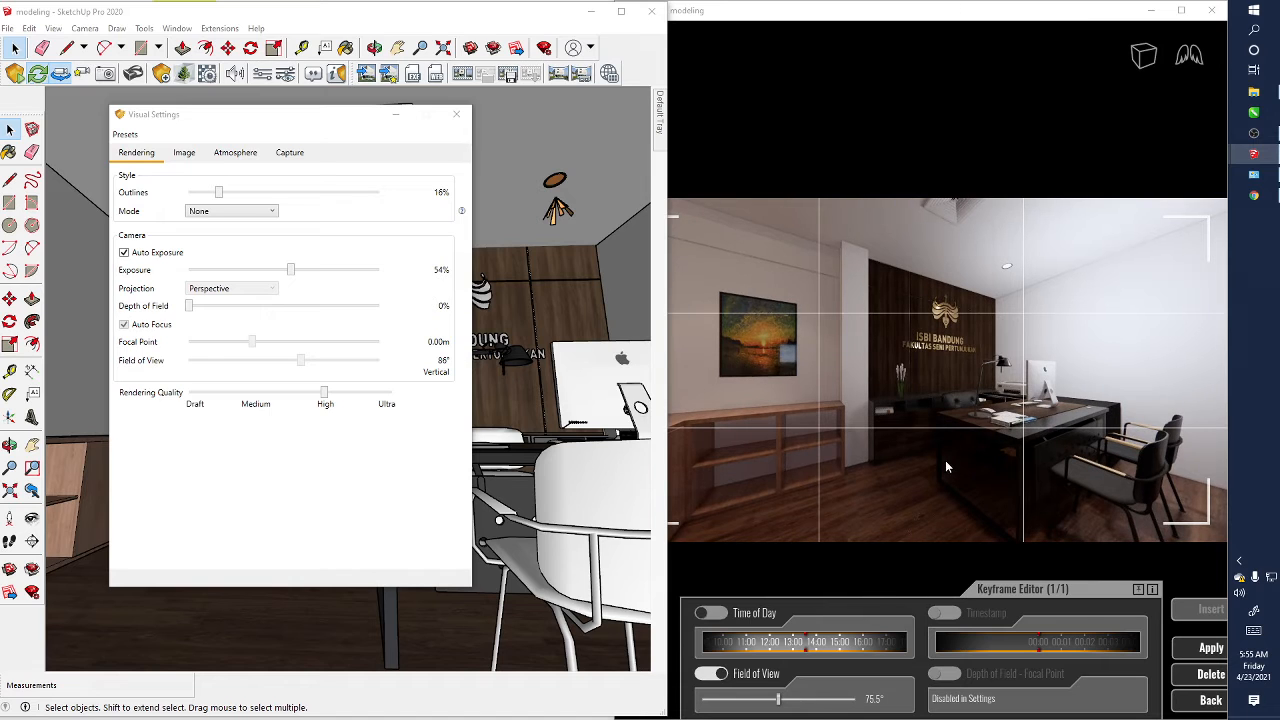
right_click_drag(987, 432, 988, 432)
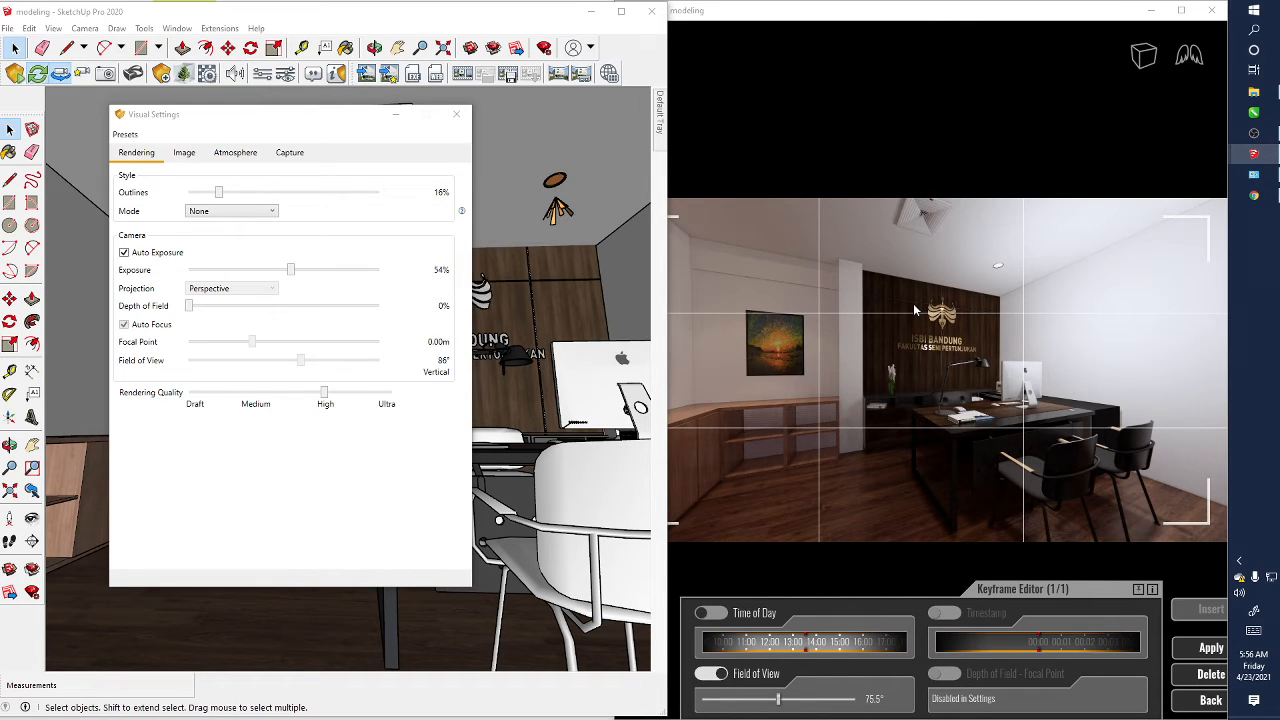
right_click_drag(988, 331, 849, 300)
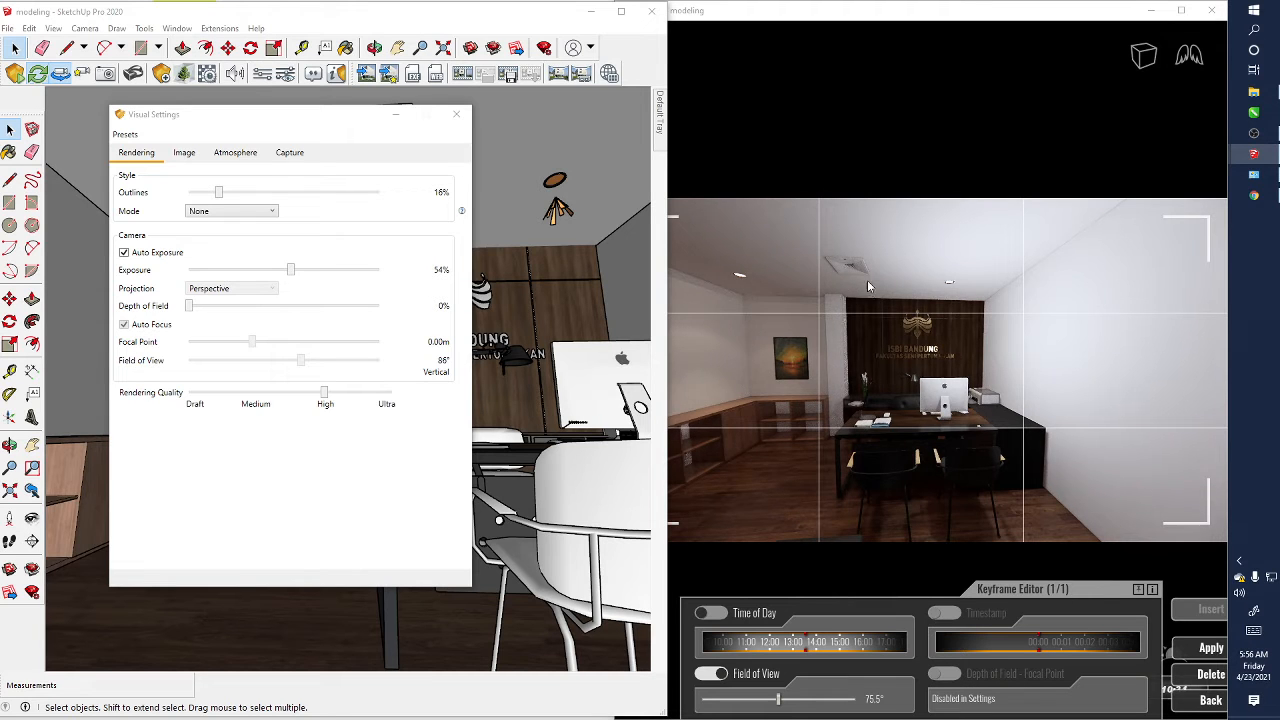
key("a")
scroll(934, 344, "up", 5)
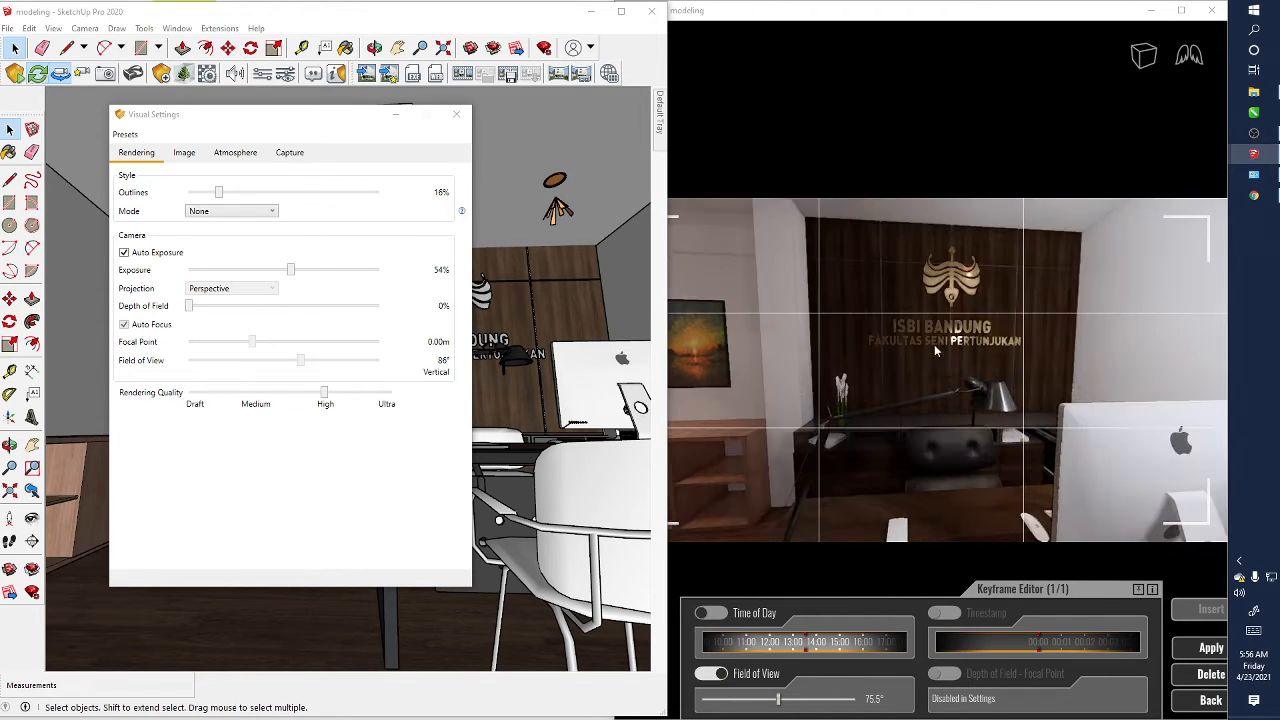
right_click_drag(943, 350, 1035, 365)
mouse_move(943, 350)
right_mouse_down()
mouse_move(988, 342)
mouse_move(972, 372)
mouse_move(952, 347)
mouse_move(1050, 352)
mouse_move(875, 352)
mouse_move(985, 352)
mouse_move(958, 352)
right_mouse_up()
scroll(902, 354, "up", 5)
Open the existing R.DEKAN2 render from the FIXS folder as a view reference and return to the Enscape window.
left_click(1254, 92)
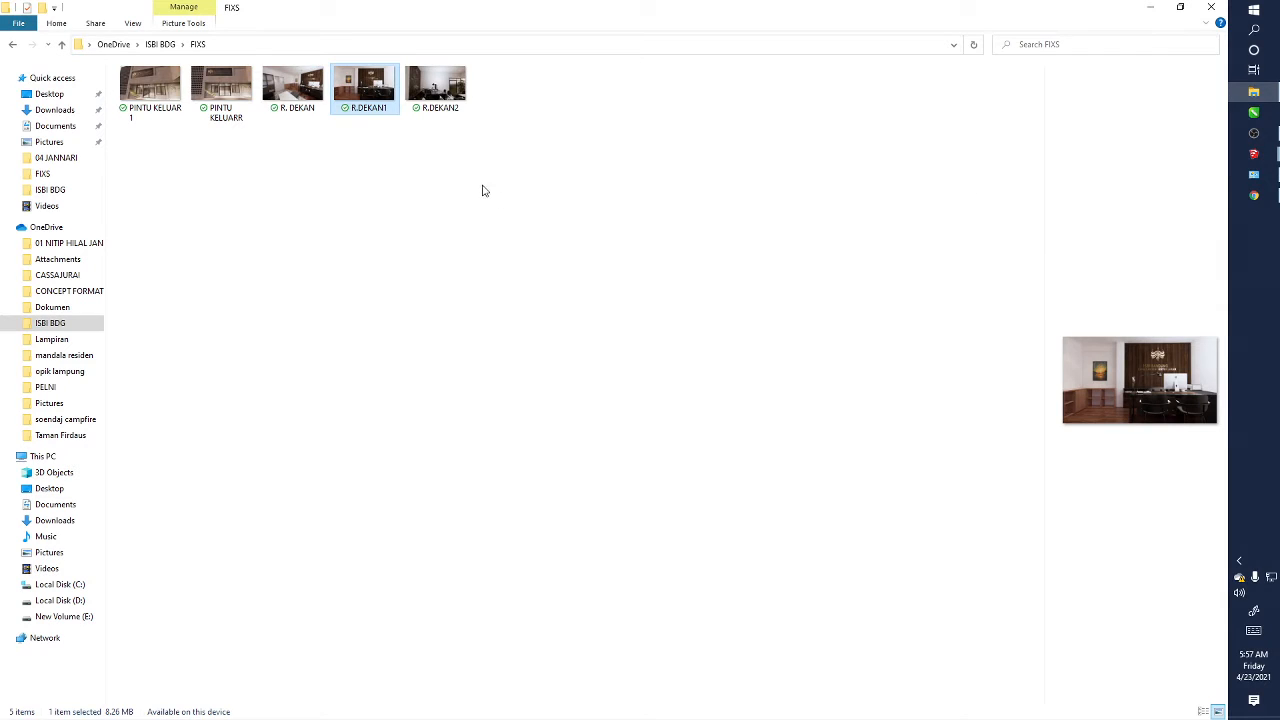
double_click(437, 88)
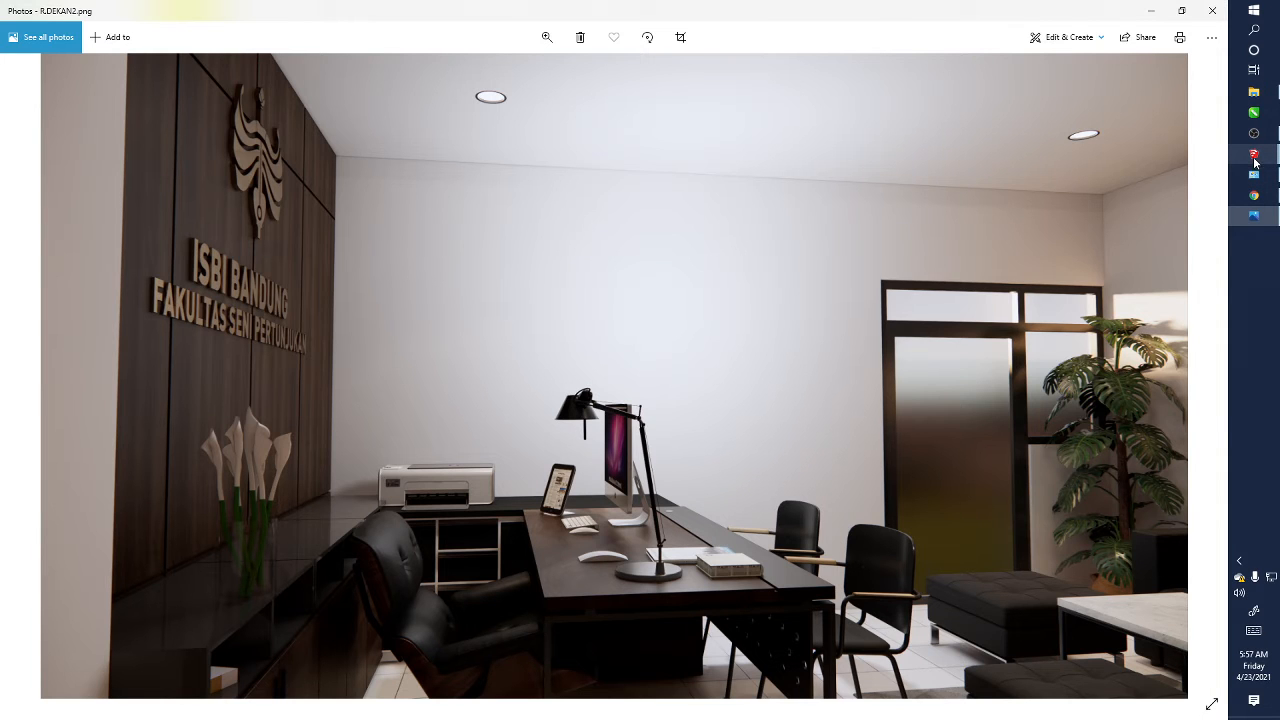
mouse_move(1255, 165)
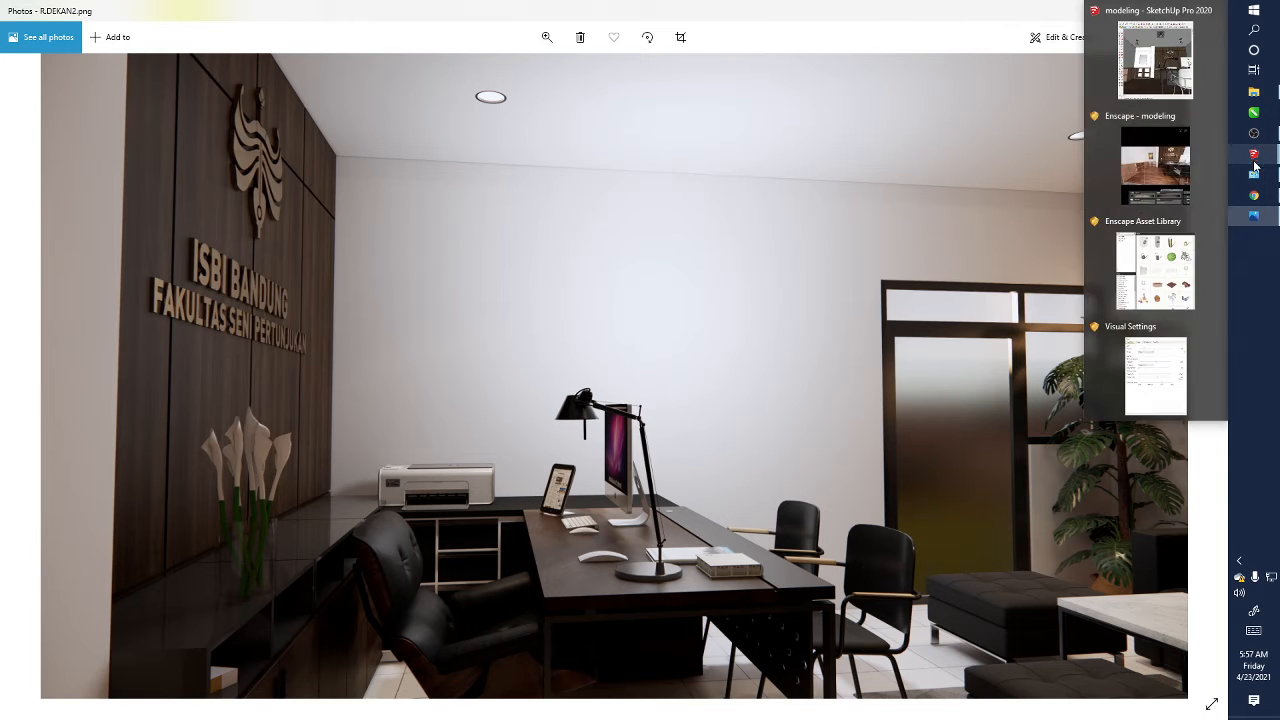
left_click(1172, 172)
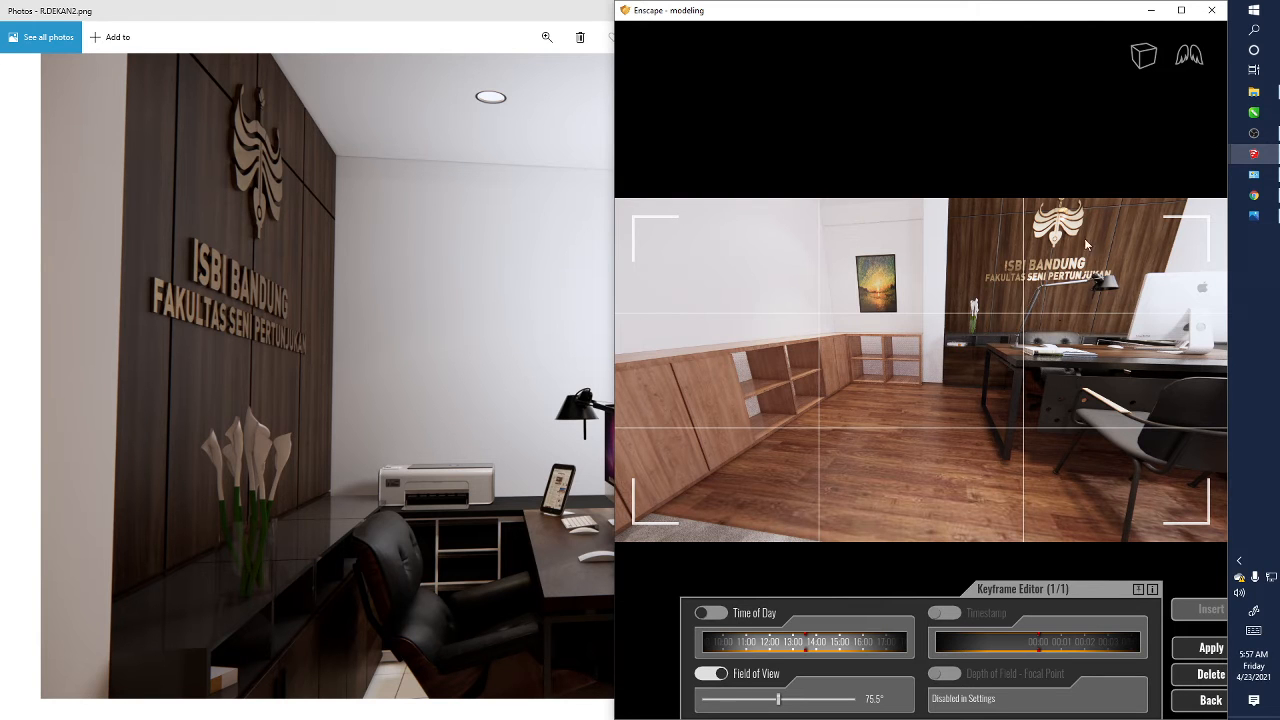
Frame the render camera like the reference, looking past the logo wall and flower vase toward the desk, plant and sofa.
mouse_move(1009, 313)
right_mouse_down()
mouse_move(1110, 313)
mouse_move(1013, 318)
right_mouse_up()
key("w")
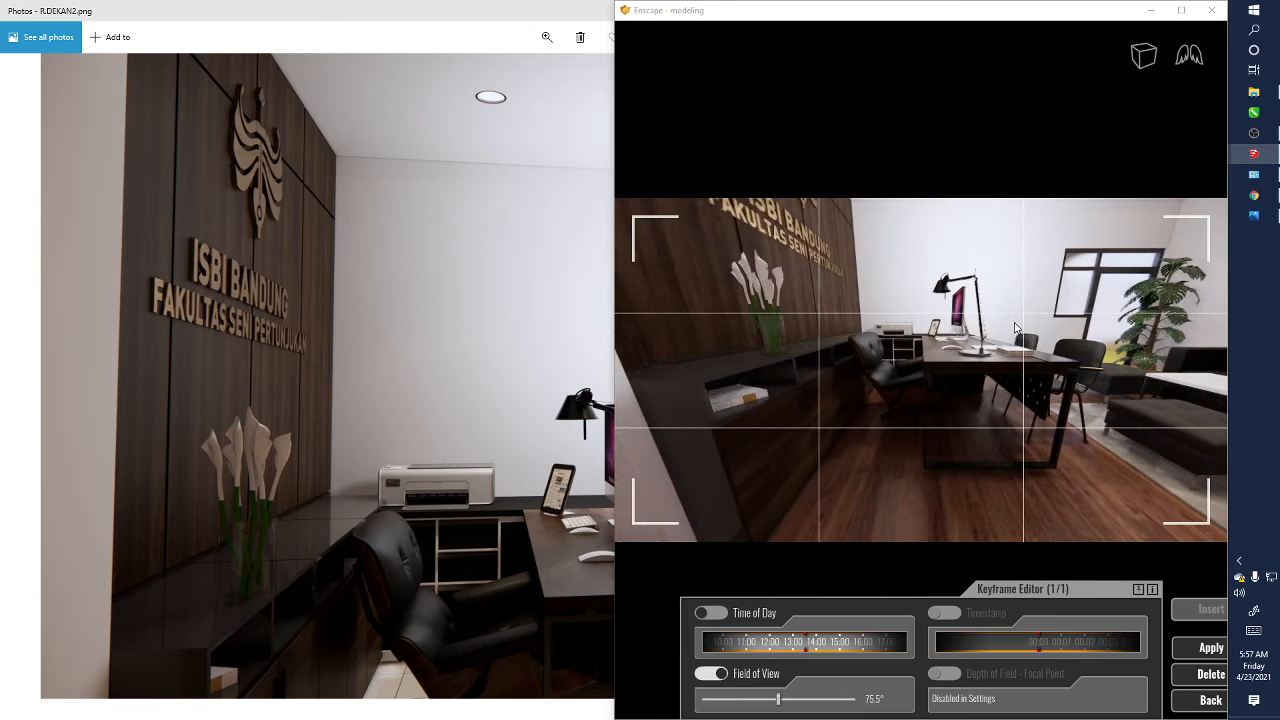
left_click_drag(1011, 314, 1011, 320)
key("e")
right_click_drag(1011, 320, 908, 377)
scroll(947, 386, "down", 2)
scroll(907, 377, "up", 2)
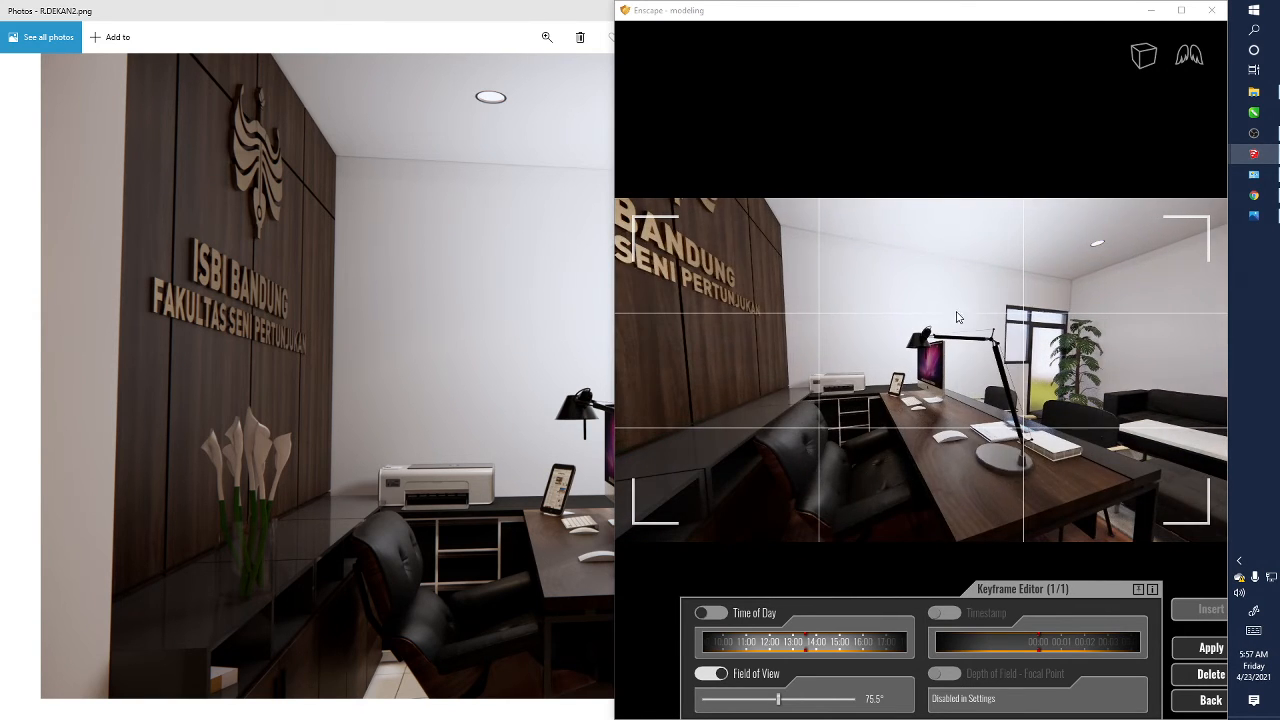
mouse_move(992, 383)
right_mouse_down()
mouse_move(994, 362)
mouse_move(990, 386)
mouse_move(1008, 388)
mouse_move(980, 385)
right_mouse_up()
scroll(921, 370, "down", 3)
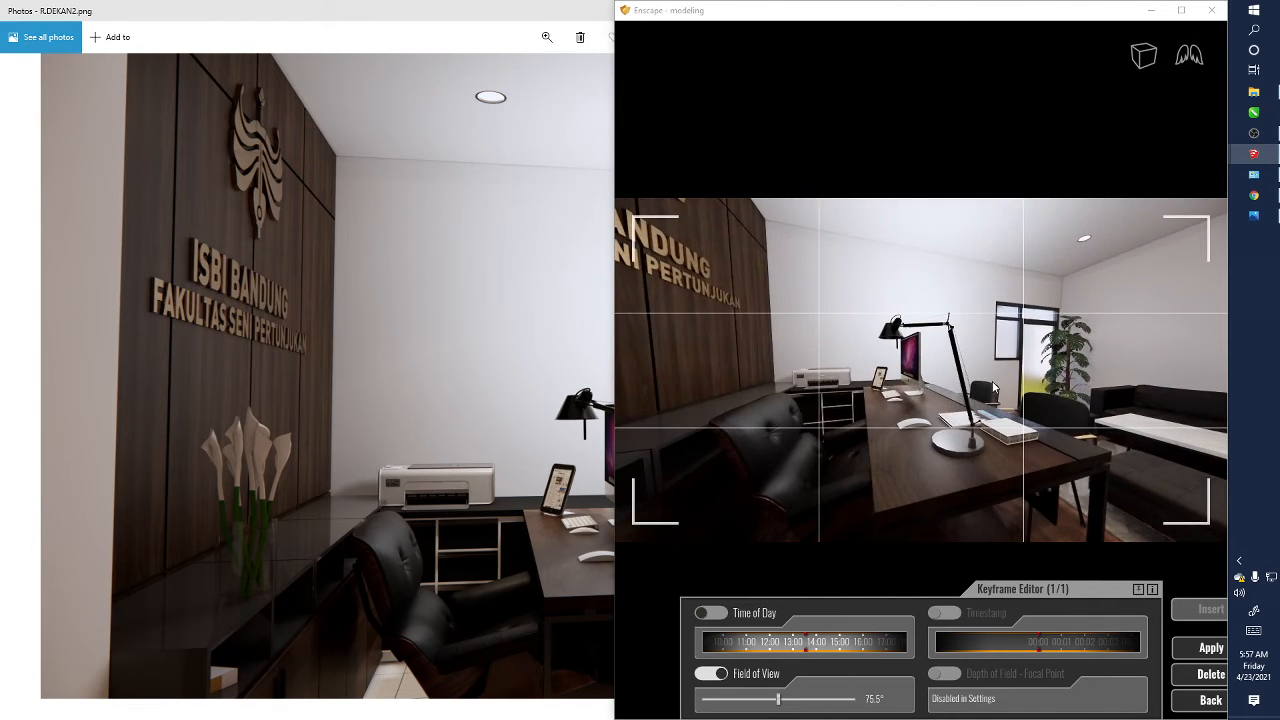
key("e")
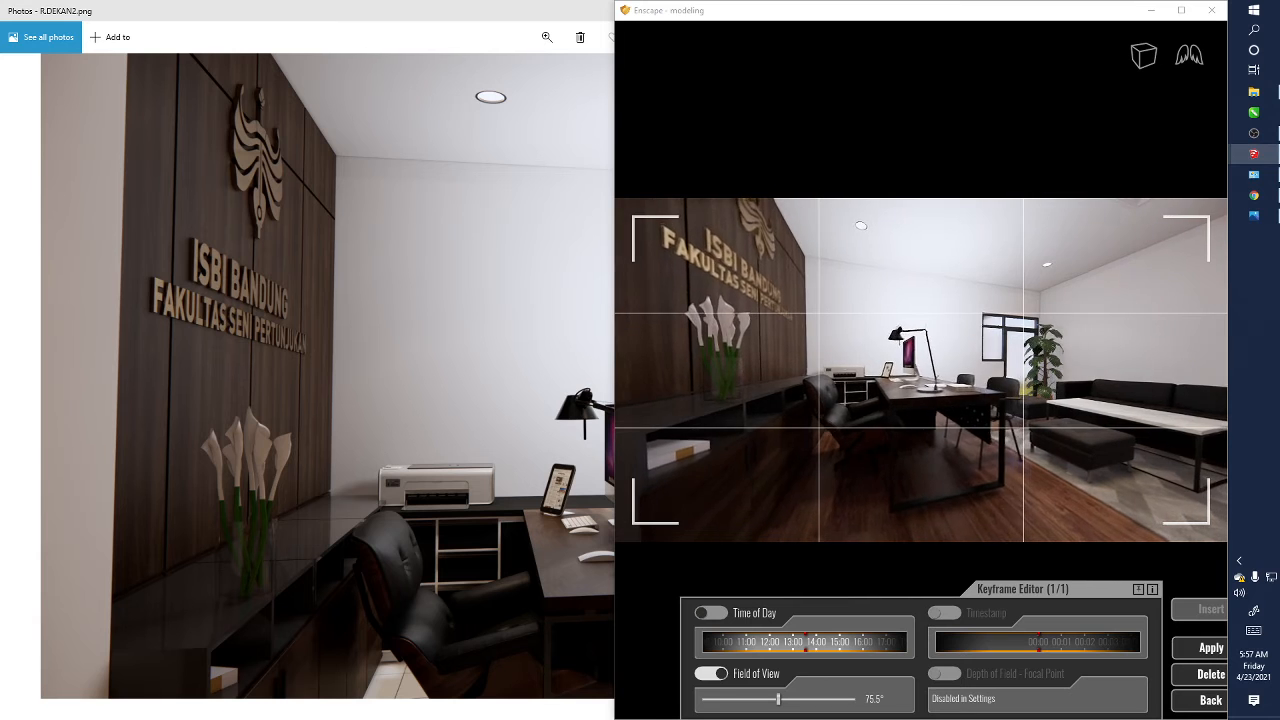
key("w")
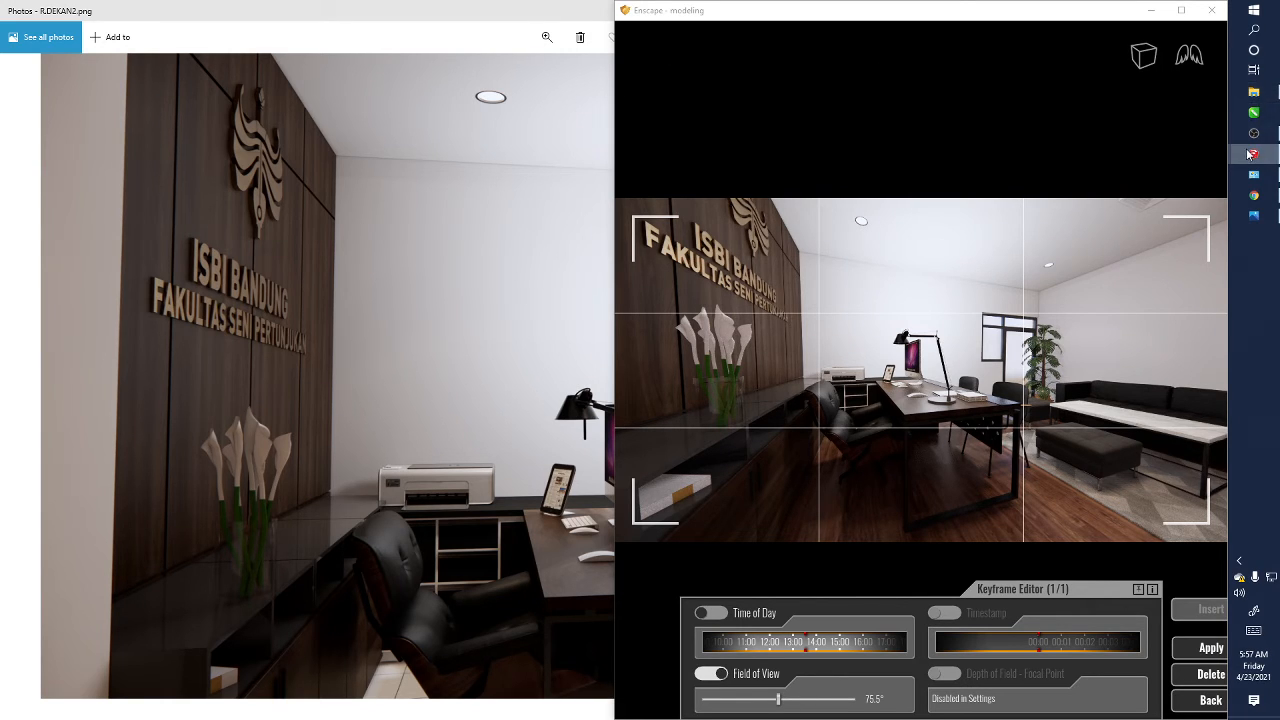
Close the visual settings, render a screenshot of the framed view and save it as the PNG R.DEKAN2 in FIXS, replacing the existing file.
mouse_move(1252, 153)
left_click(1131, 63)
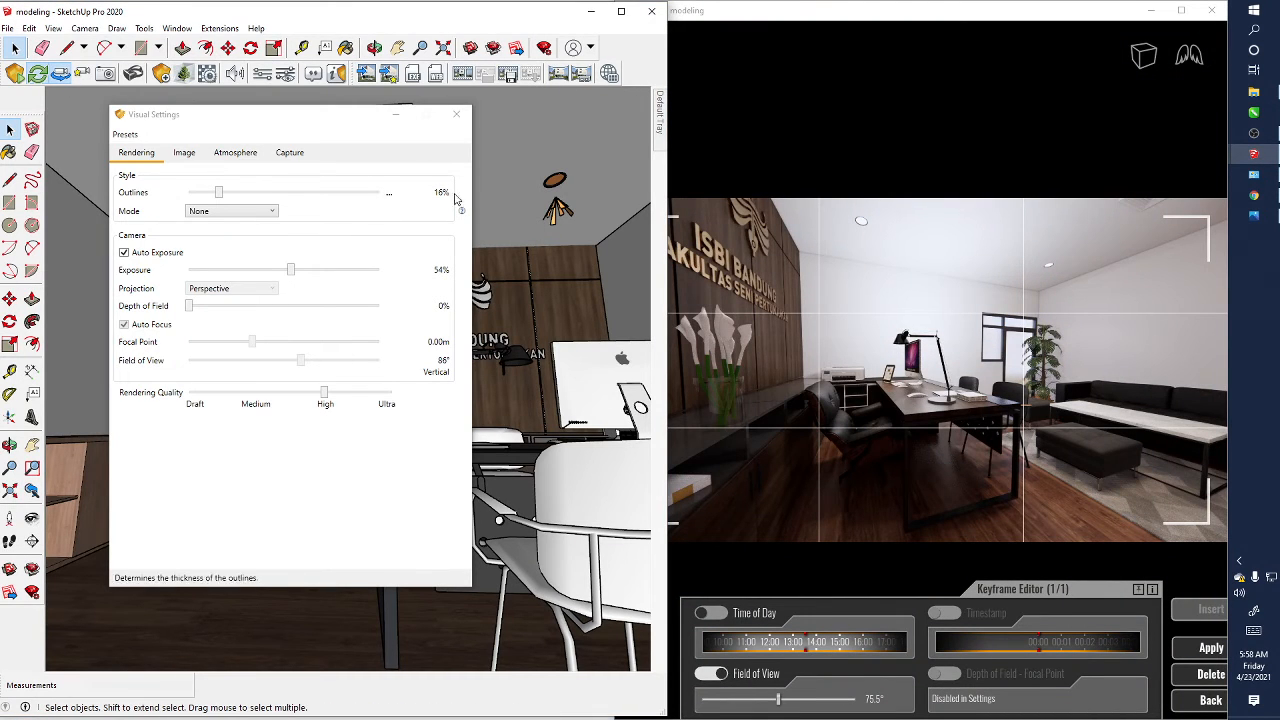
left_click(456, 114)
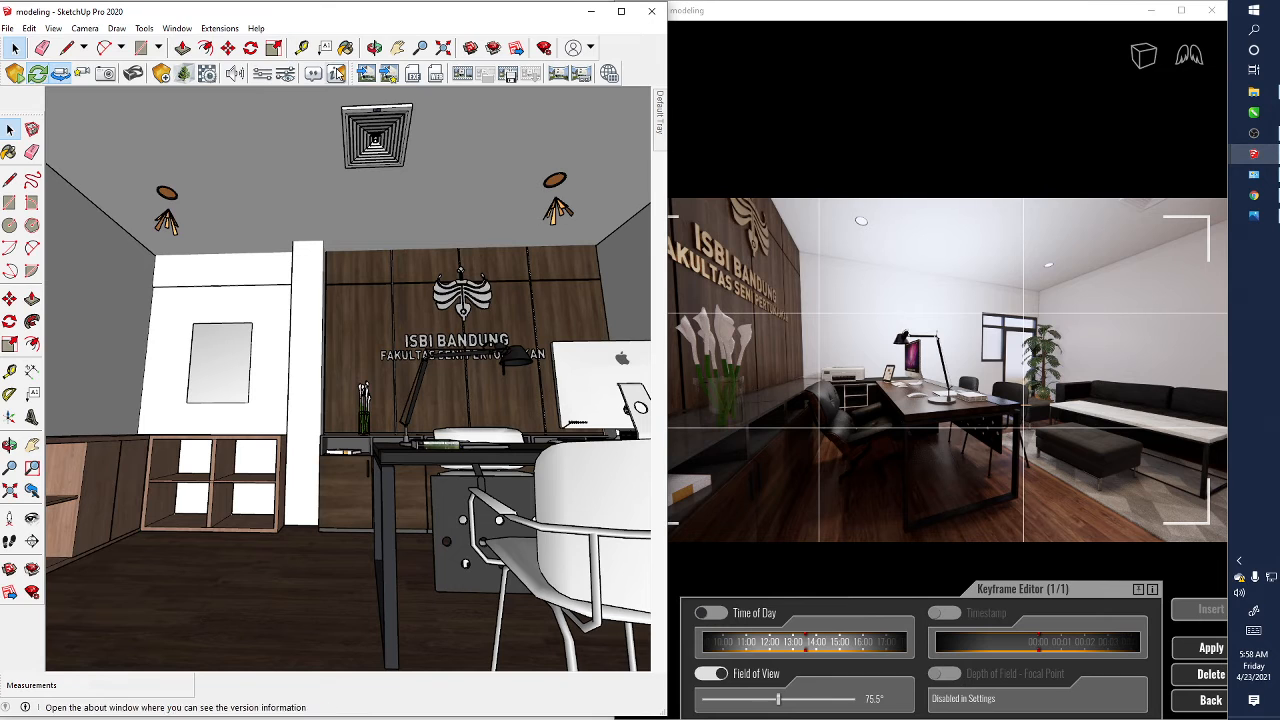
left_click(366, 73)
left_click(361, 382)
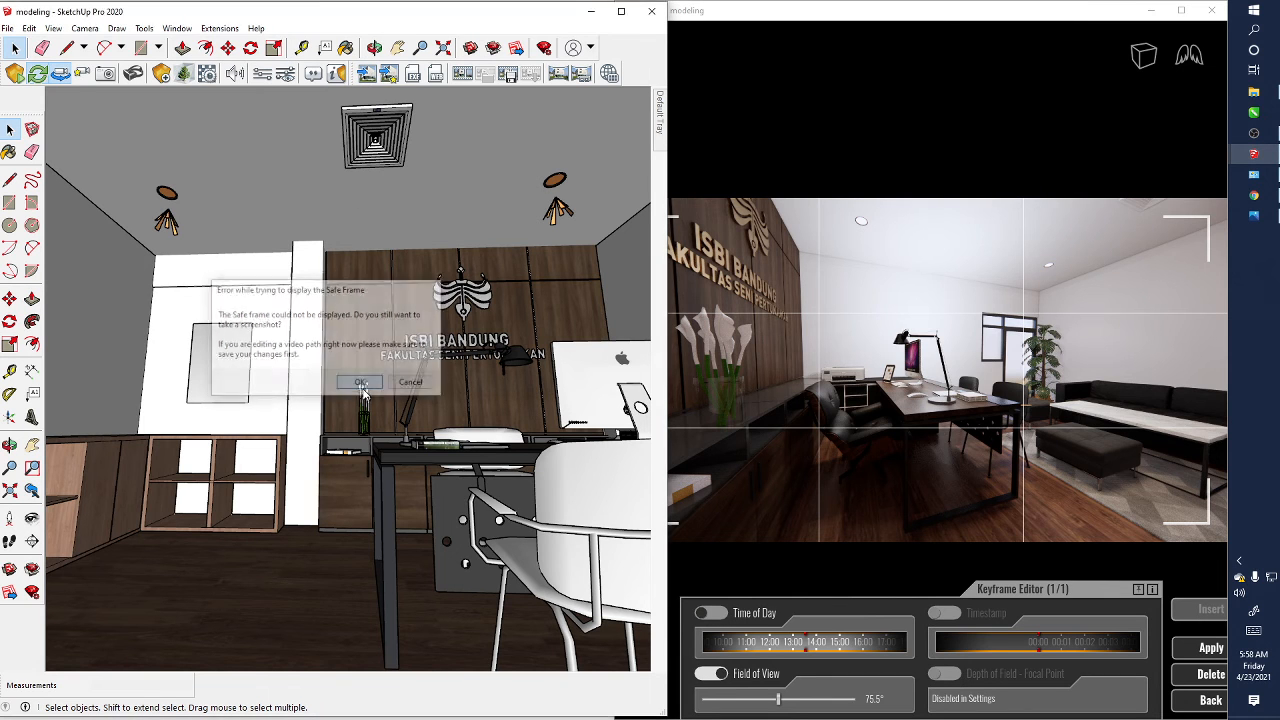
left_click(575, 317)
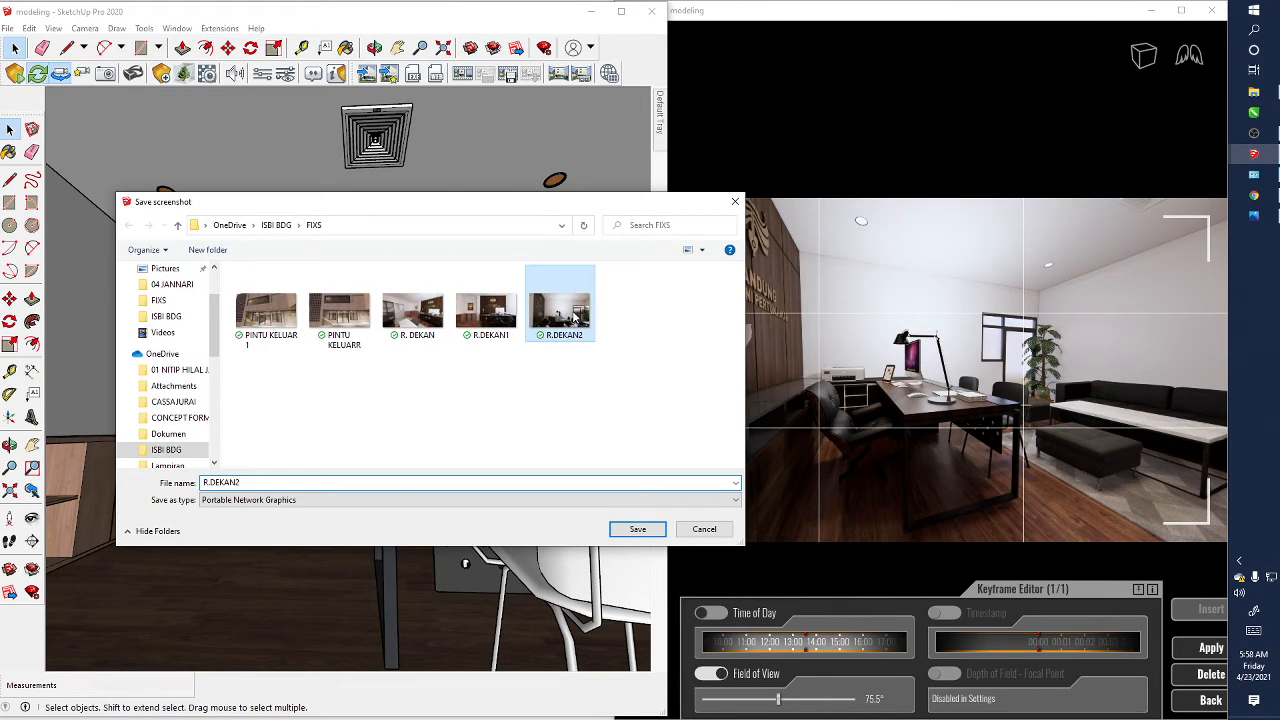
left_click(634, 530)
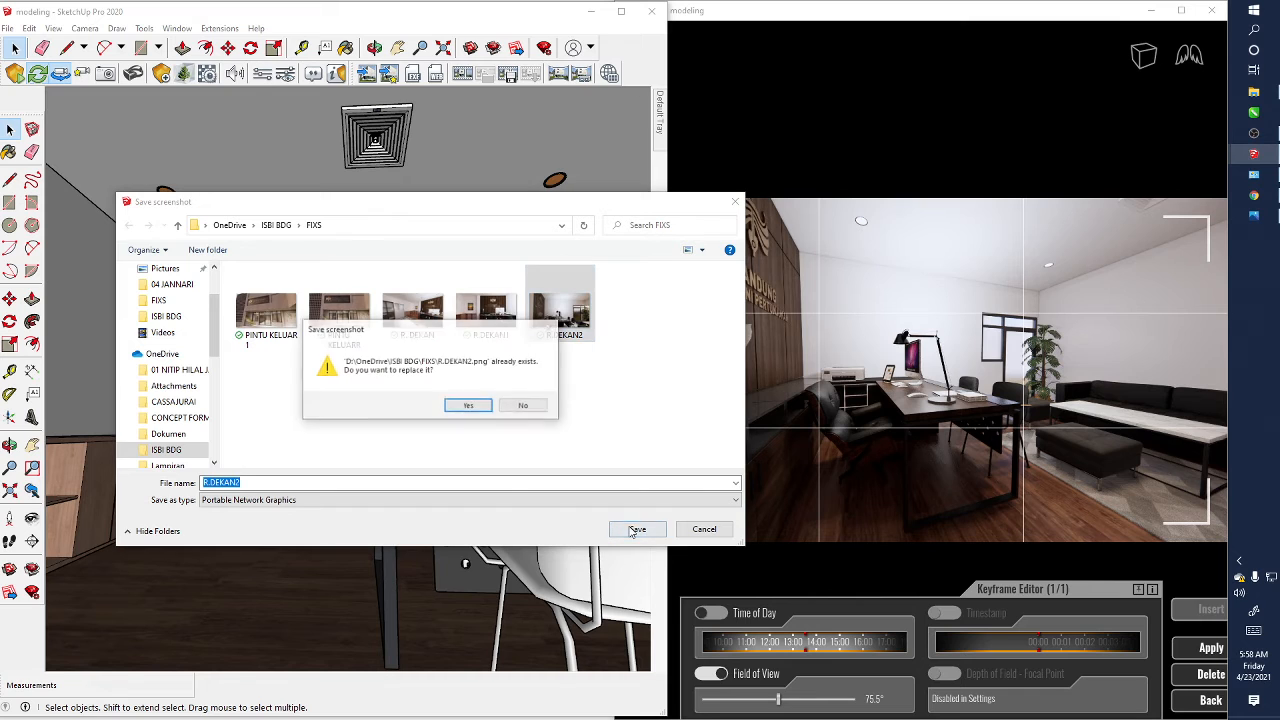
left_click(468, 405)
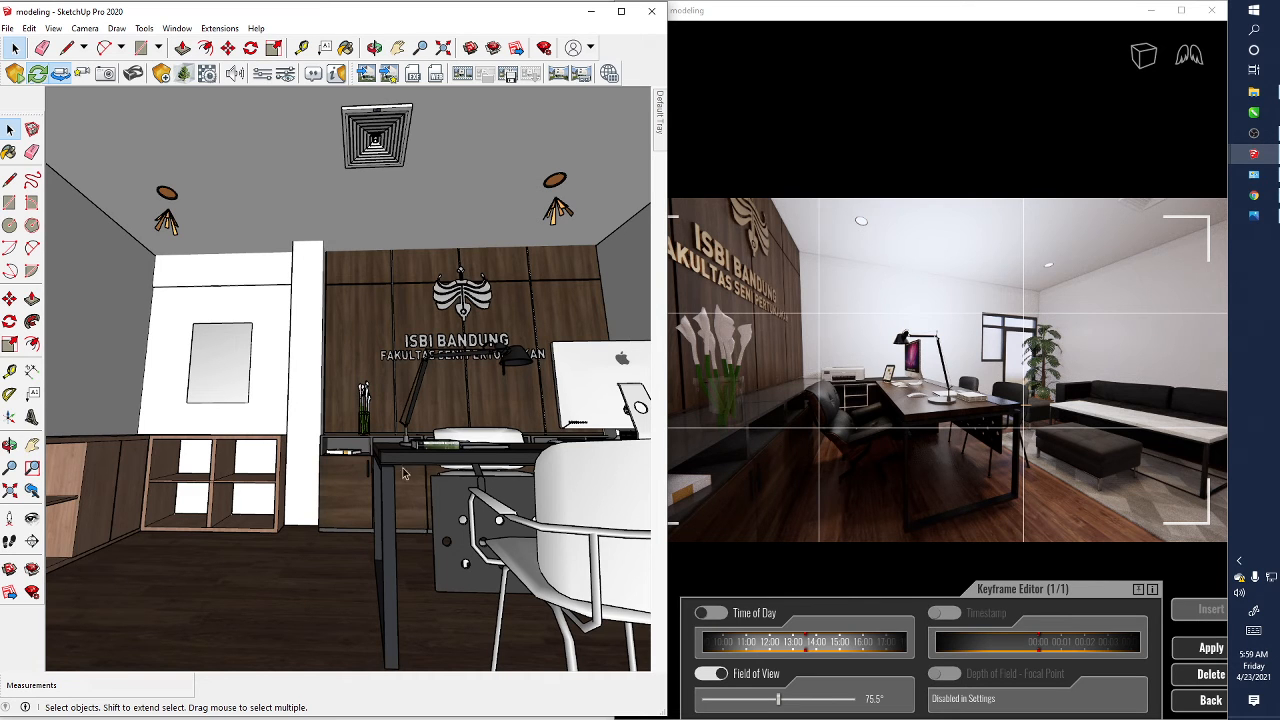
Examine the SketchUp office model from the seating area toward the low shelving, logo wall, desk and visitor chairs.
mouse_move(445, 349)
middle_mouse_down()
mouse_move(490, 347)
mouse_move(452, 432)
mouse_move(262, 548)
middle_mouse_up()
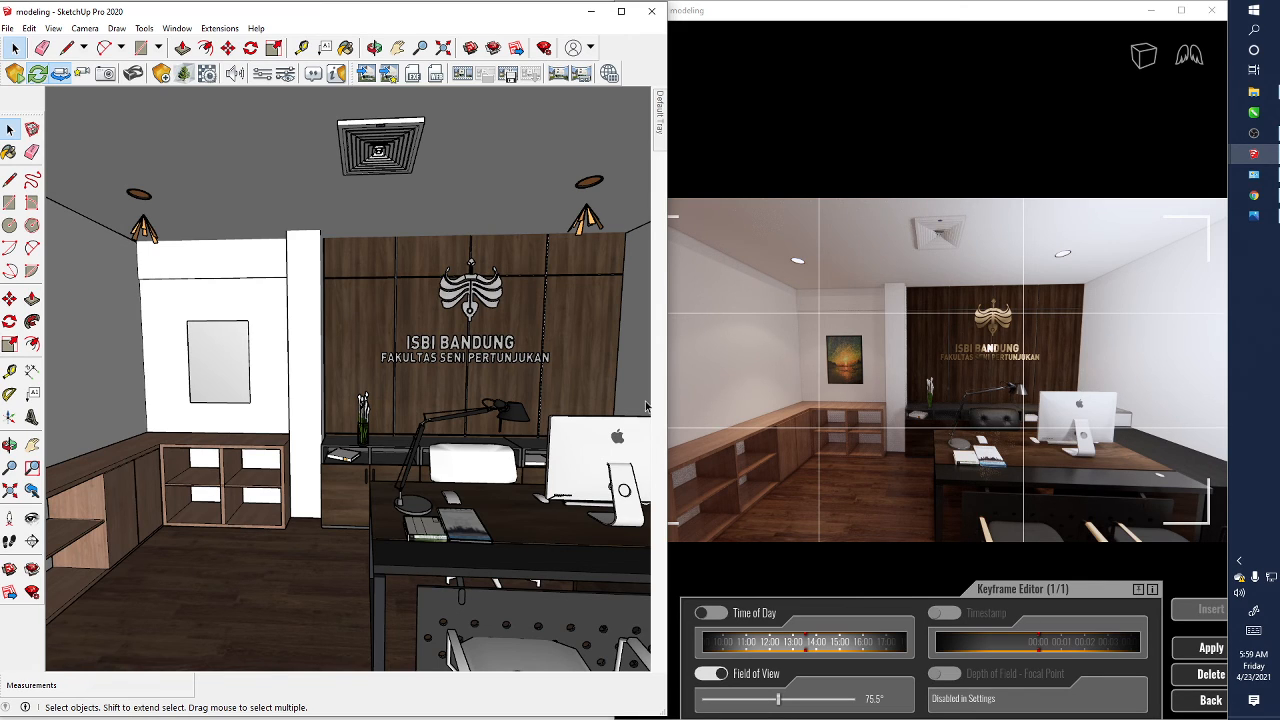
scroll(505, 367, "down", 4)
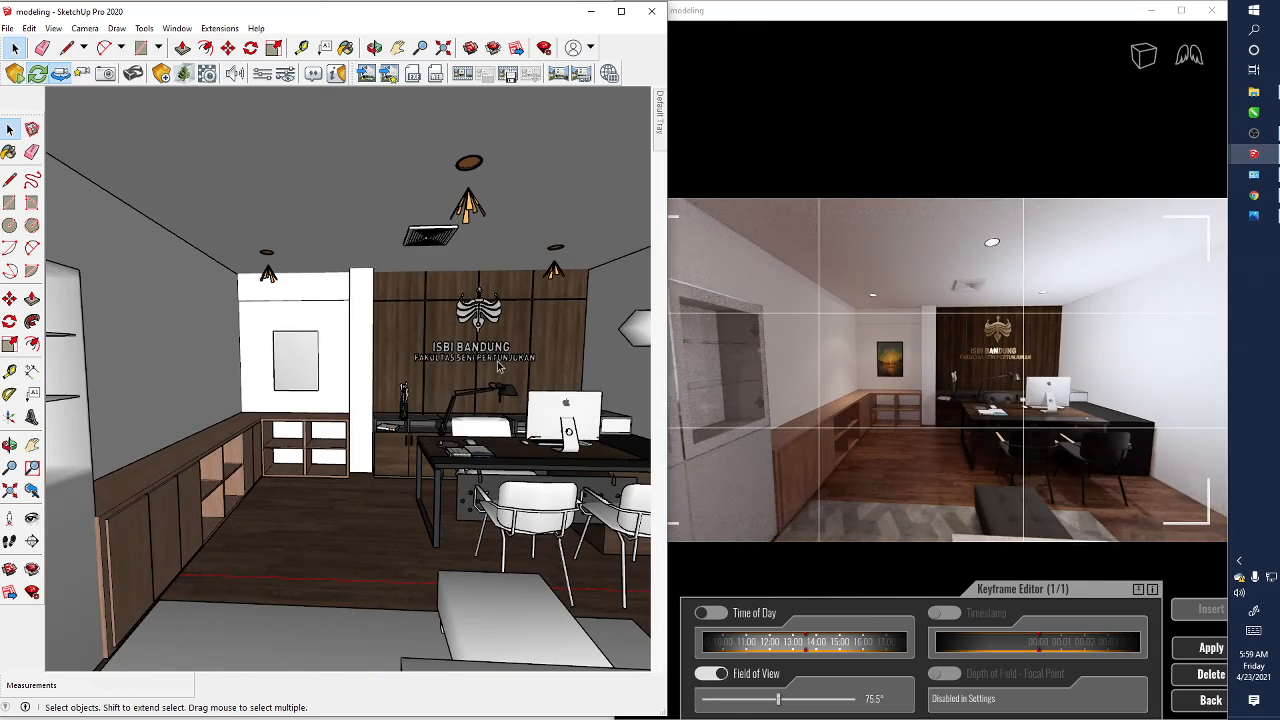
mouse_move(297, 326)
middle_mouse_down()
mouse_move(343, 419)
mouse_move(359, 342)
mouse_move(165, 300)
middle_mouse_up()
scroll(361, 343, "down", 3)
middle_click_drag(405, 351, 134, 283, "shift")
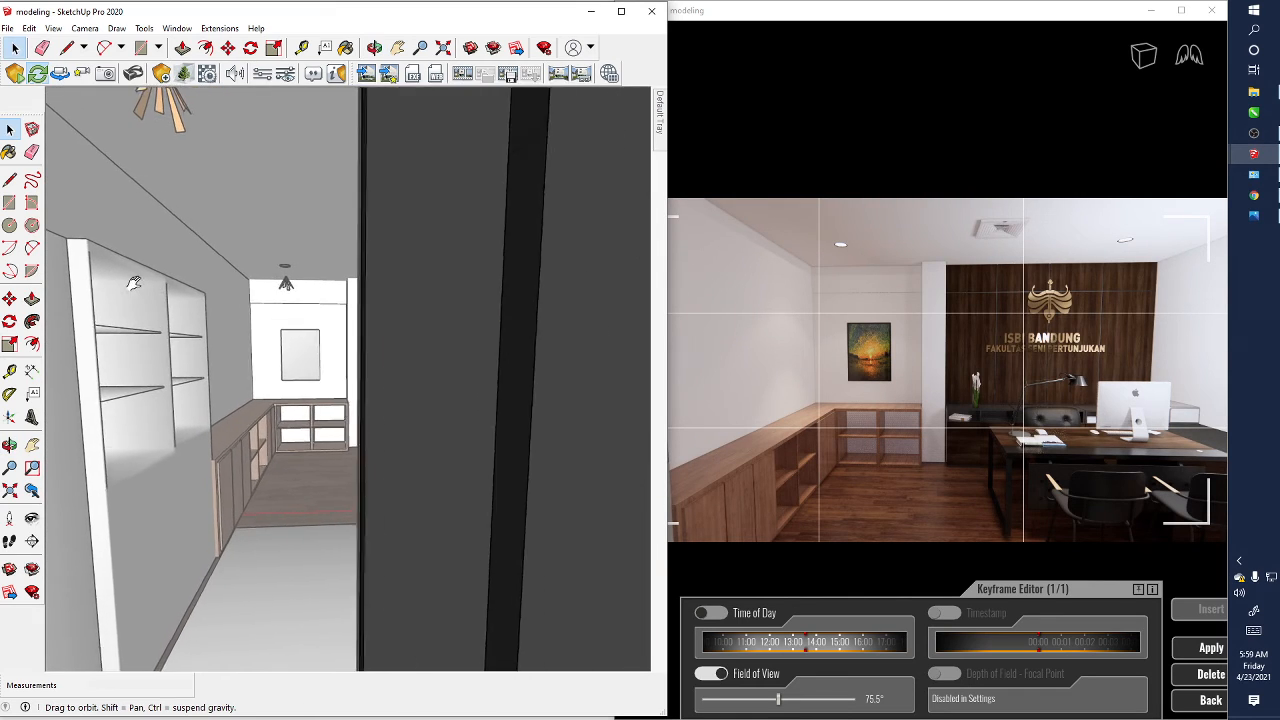
scroll(422, 347, "up", 5)
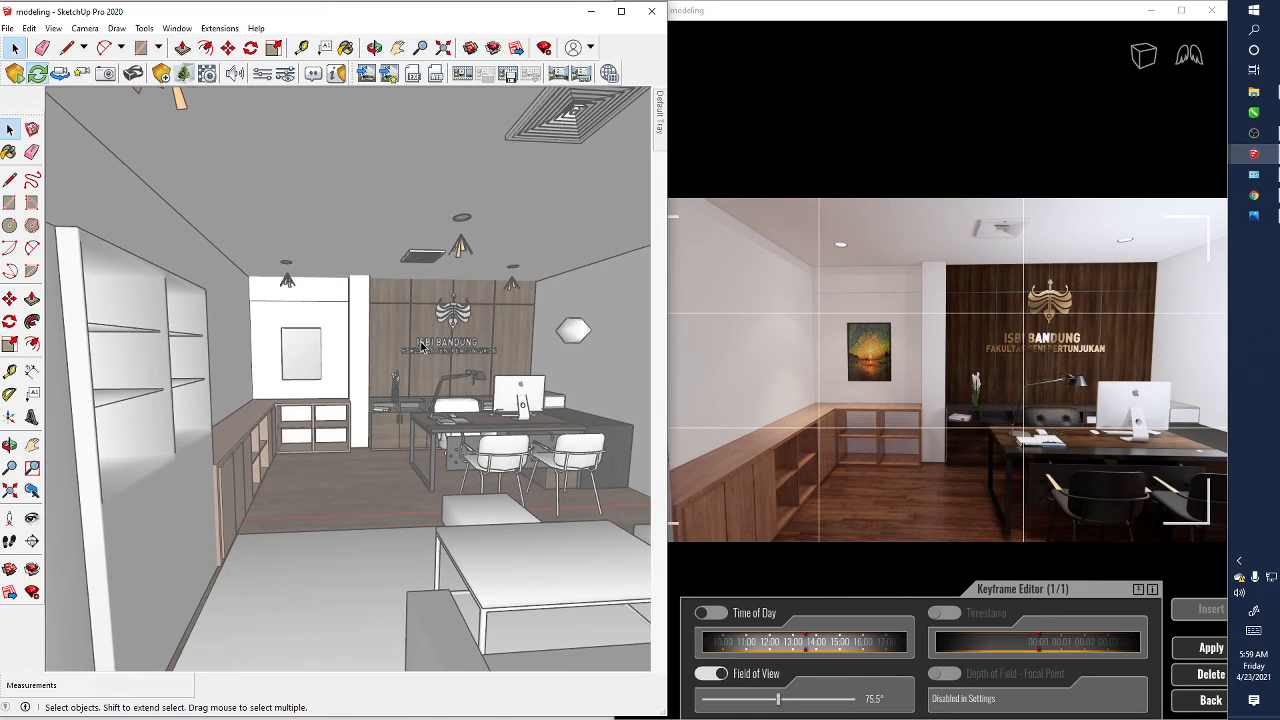
middle_click_drag(421, 345, 352, 428)
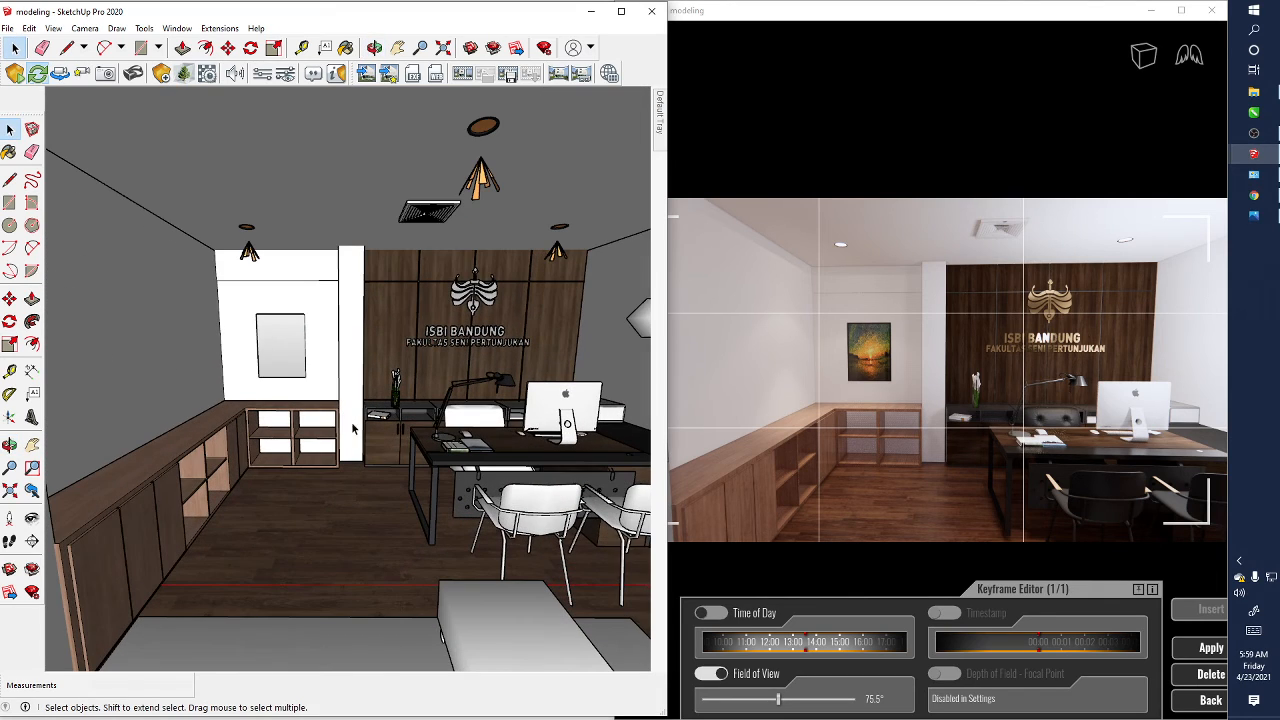
middle_click_drag(388, 489, 349, 446)
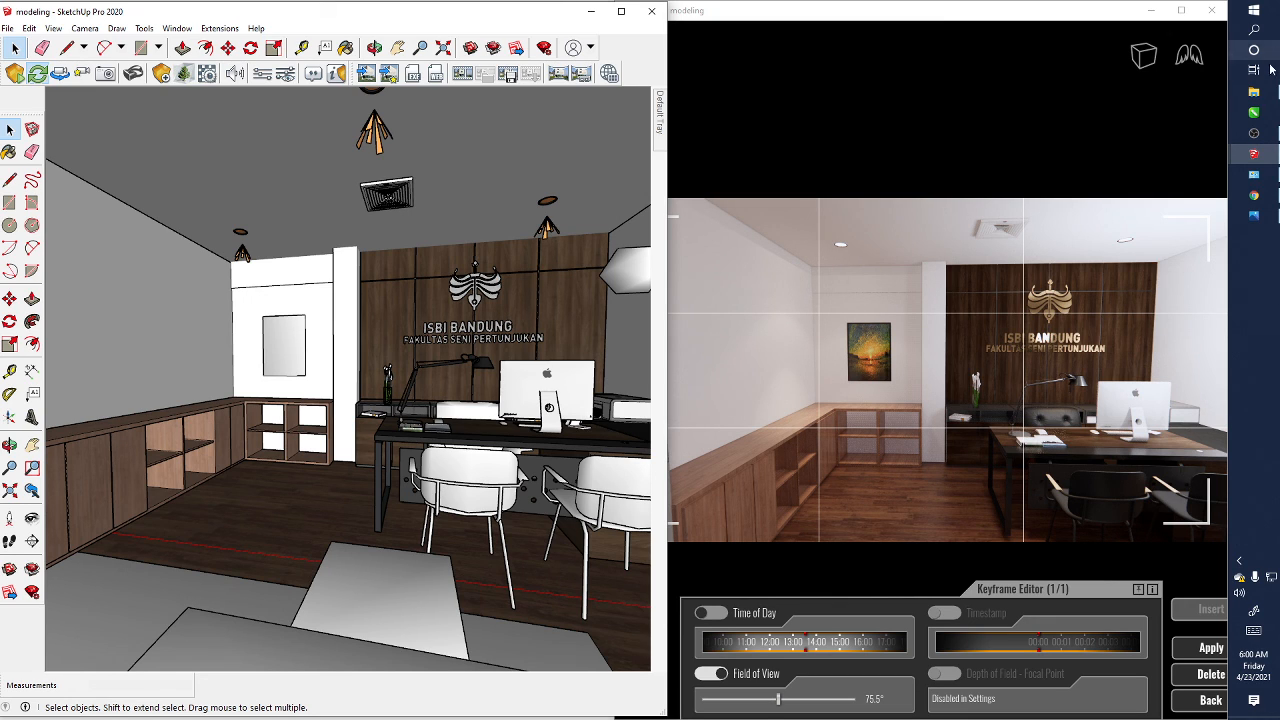
mouse_move(1258, 105)
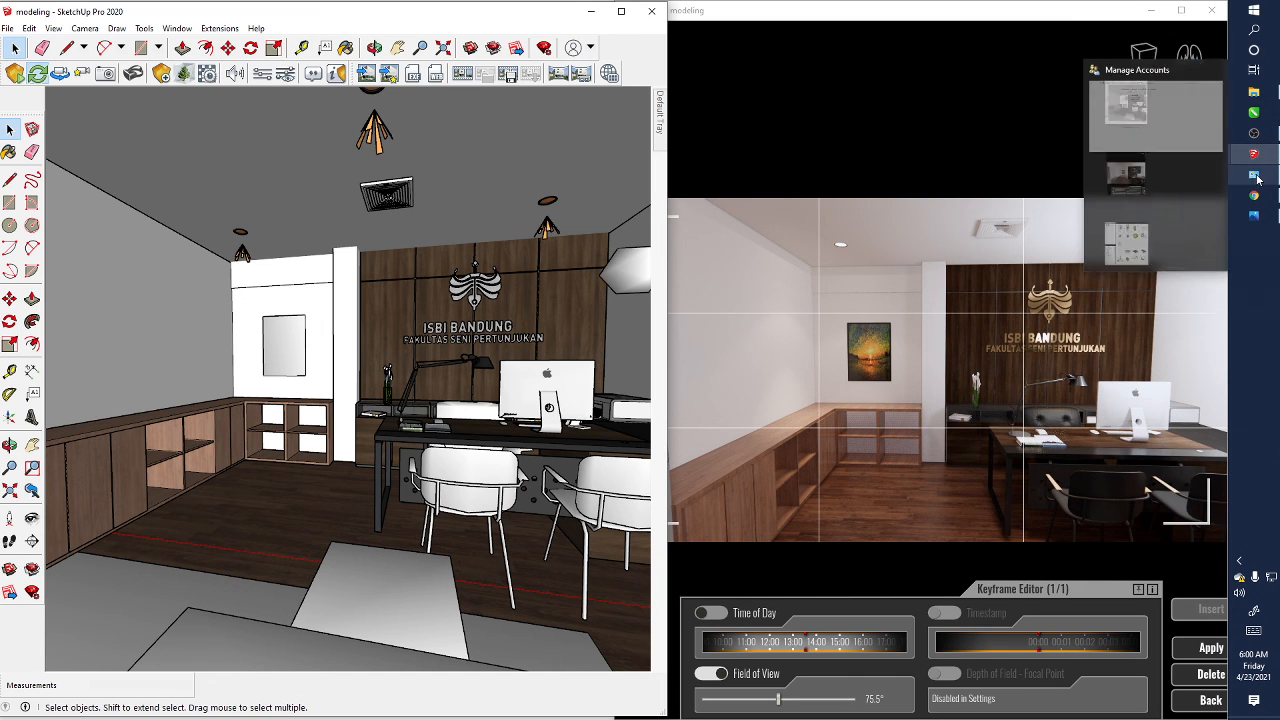
left_click(1253, 138)
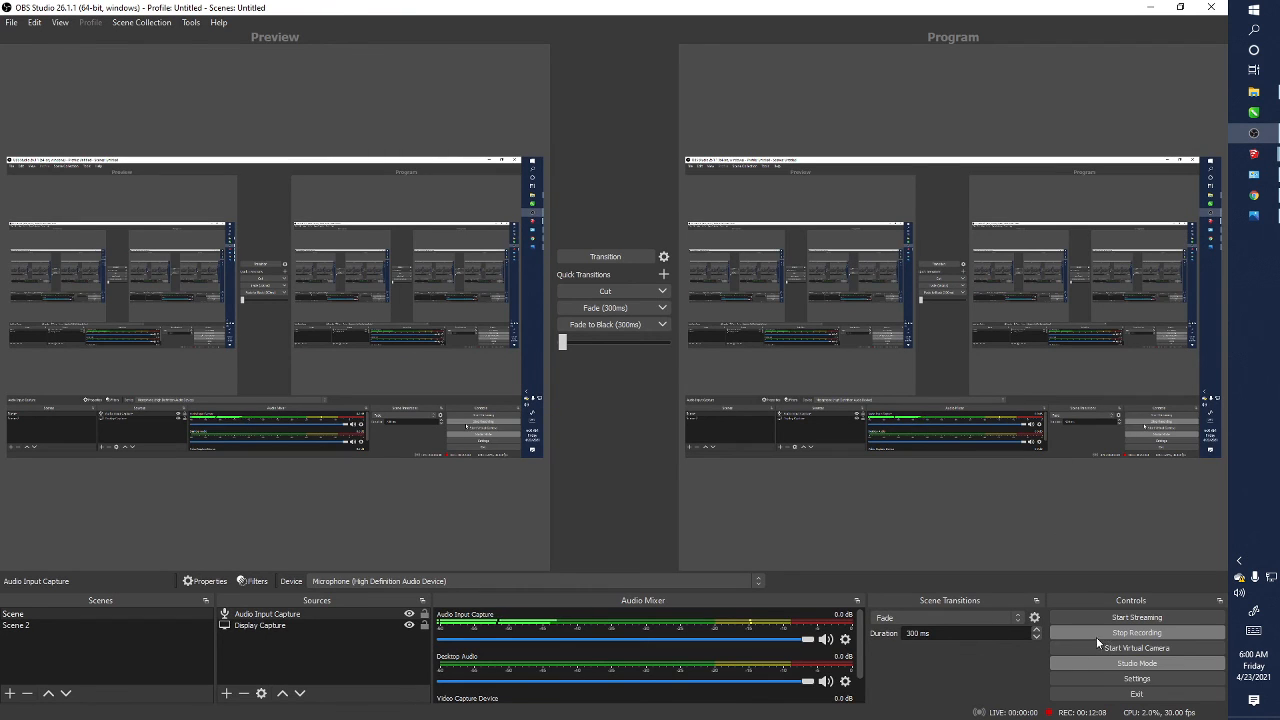